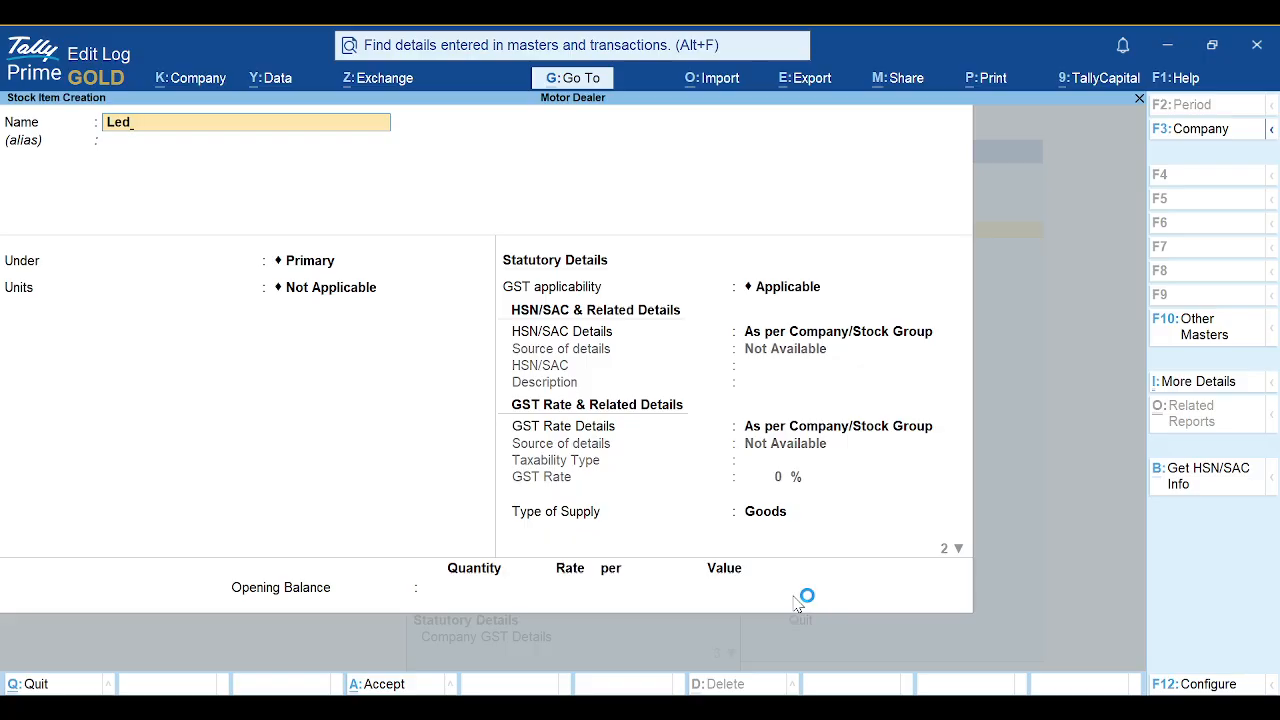
Step: Name the new stock item LED in capitals and leave its alias blank
key(Return)
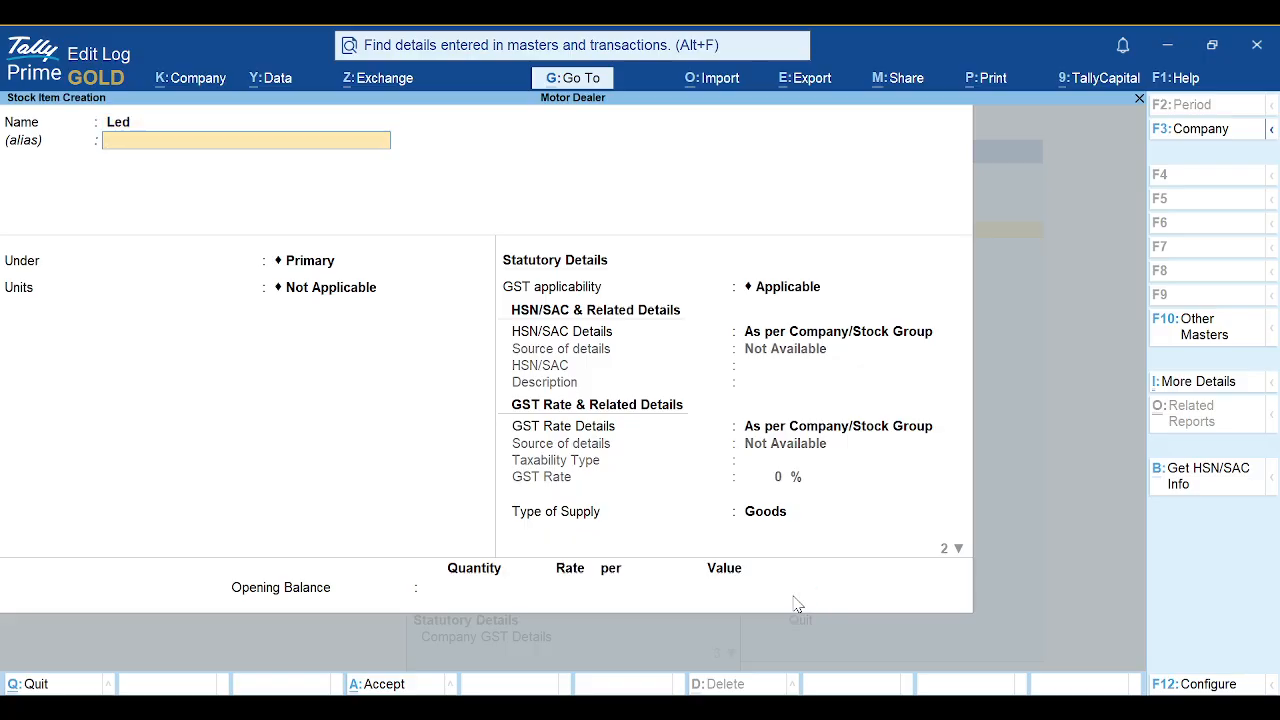
key(BackSpace)
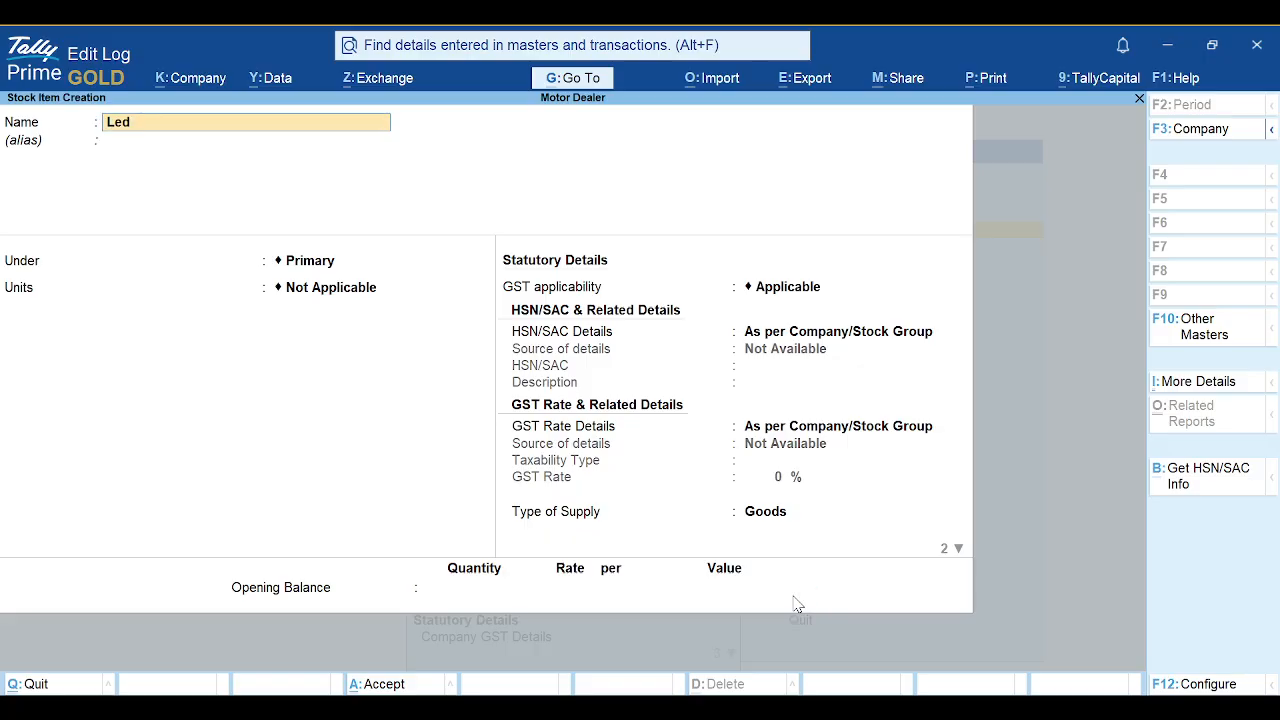
text(LED)
key(Return)
key(Return)
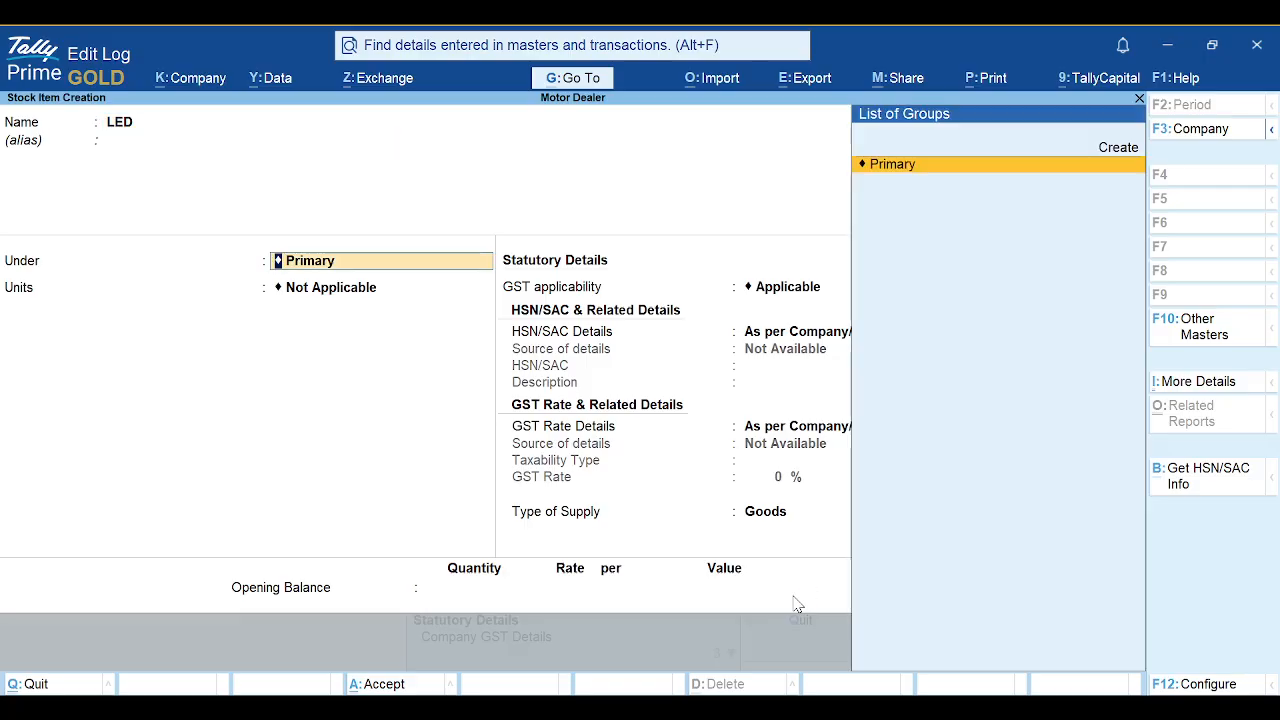
Step: Place the stock item under the Primary group and choose EA as its unit
key(Return)
key(Down)
key(Return)
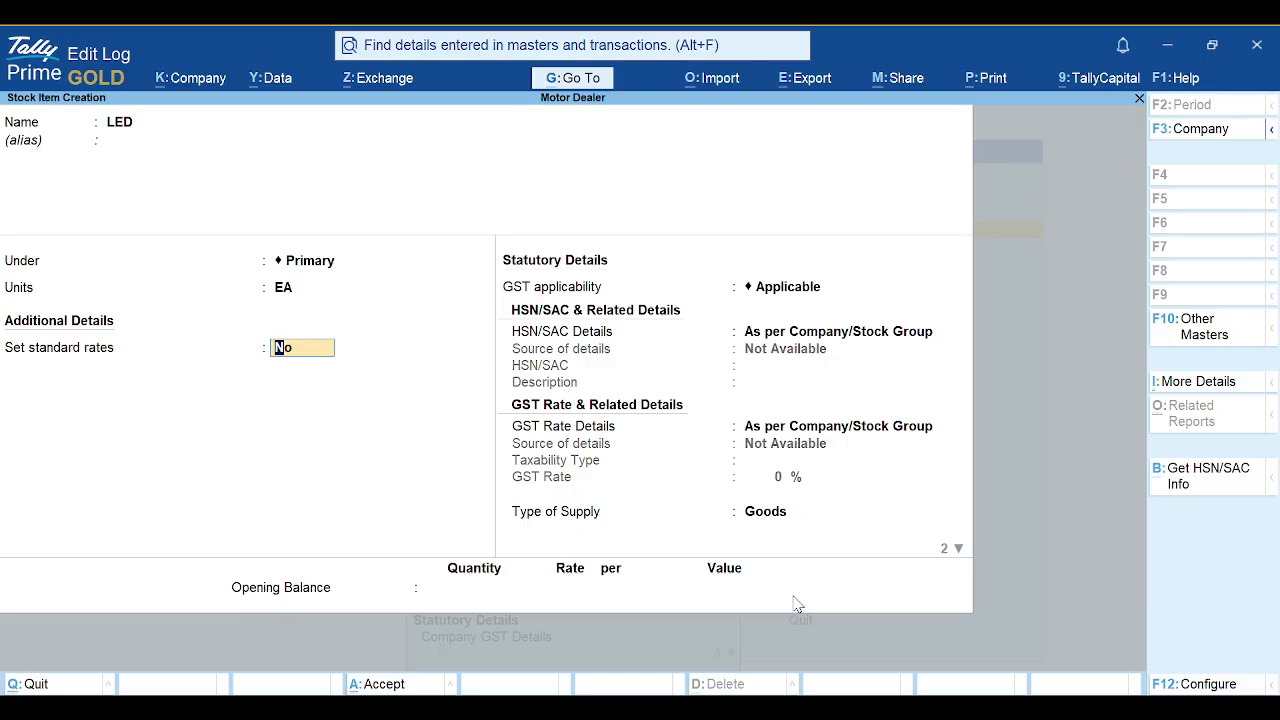
Step: Check the Provide Standard Buying and Selling Rates setting in the stock item configuration and accept the configuration
click(1195, 685)
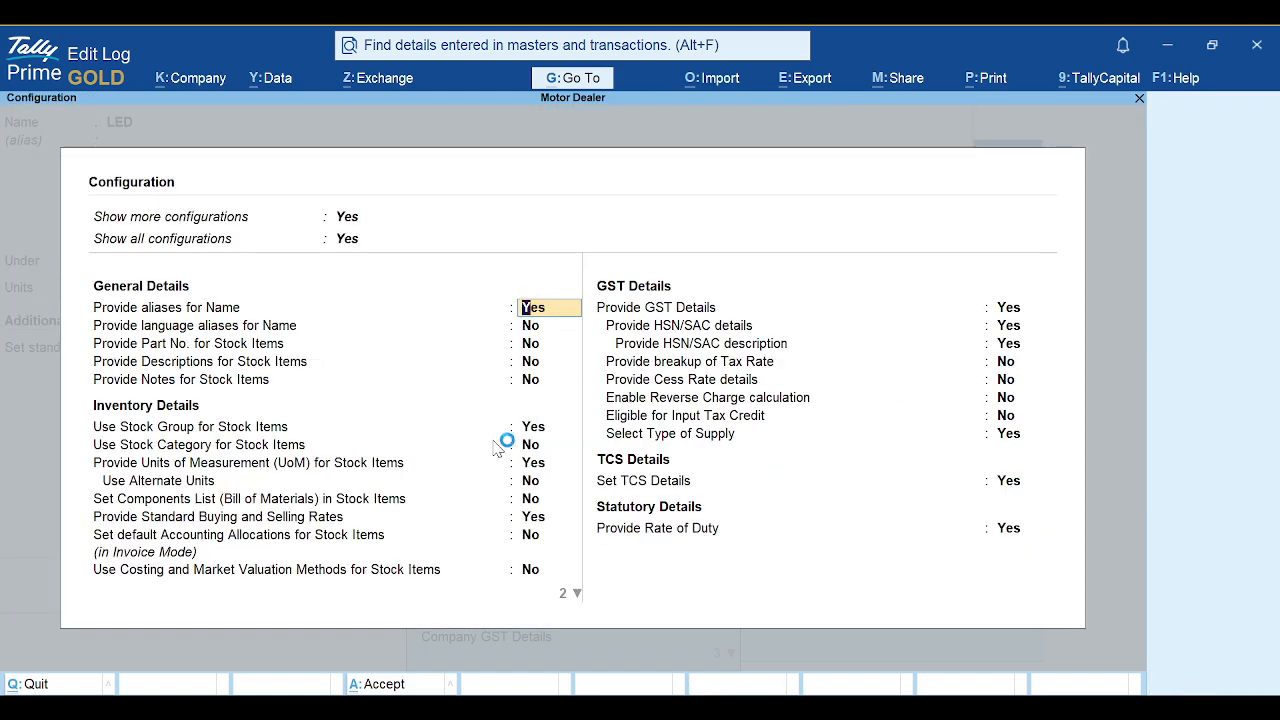
click(533, 517)
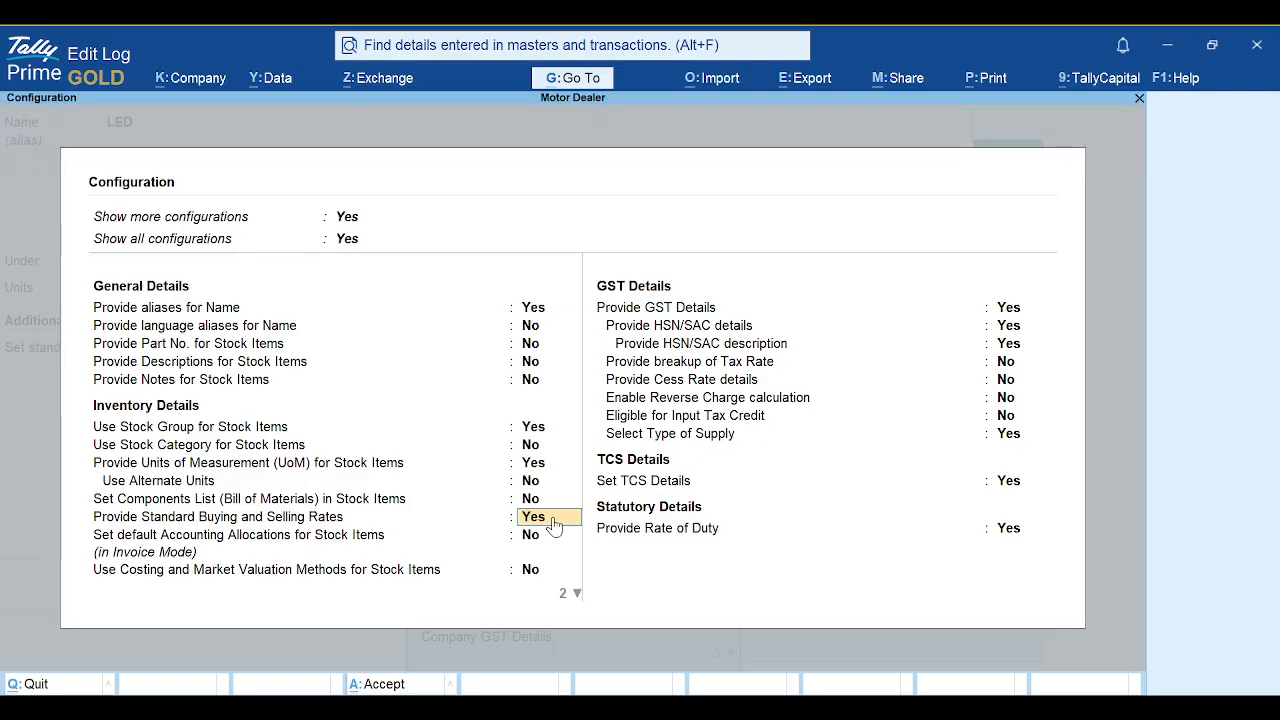
key(ctrl+a)
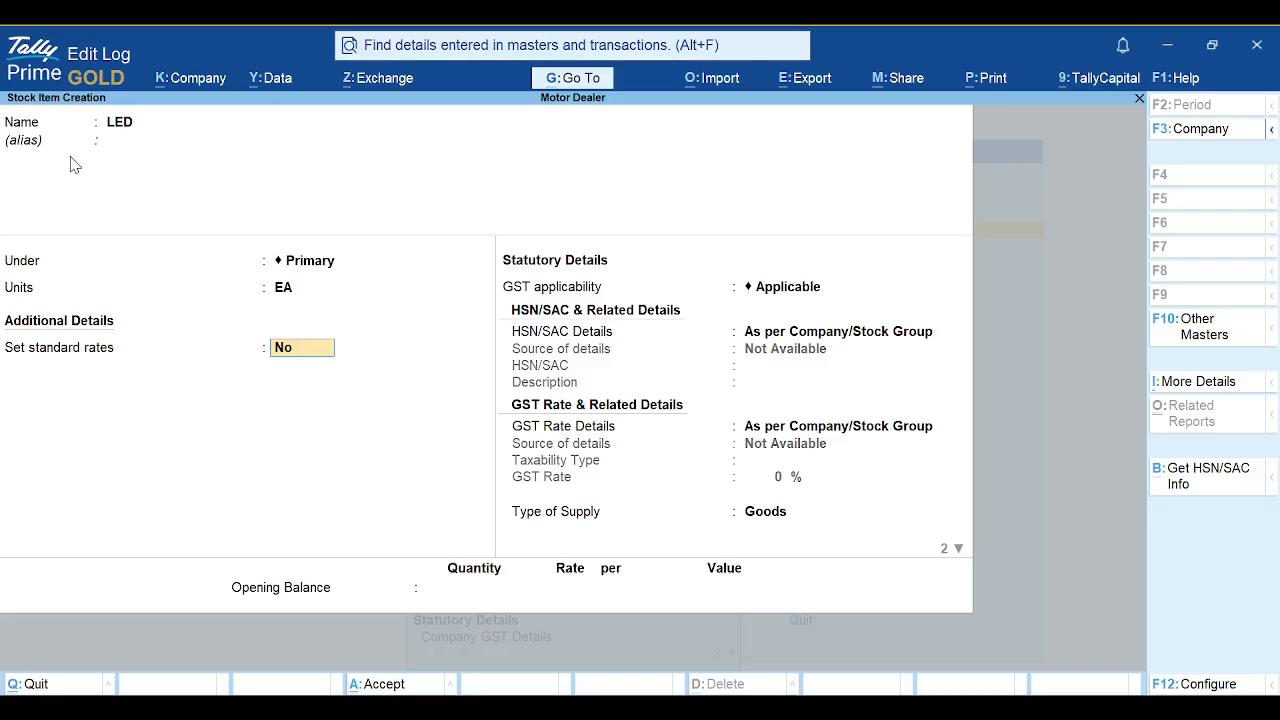
Step: Enable standard rates for LED and enter a standard cost of 10.00 per EA from 1-Apr-25
text(y)
key(Return)
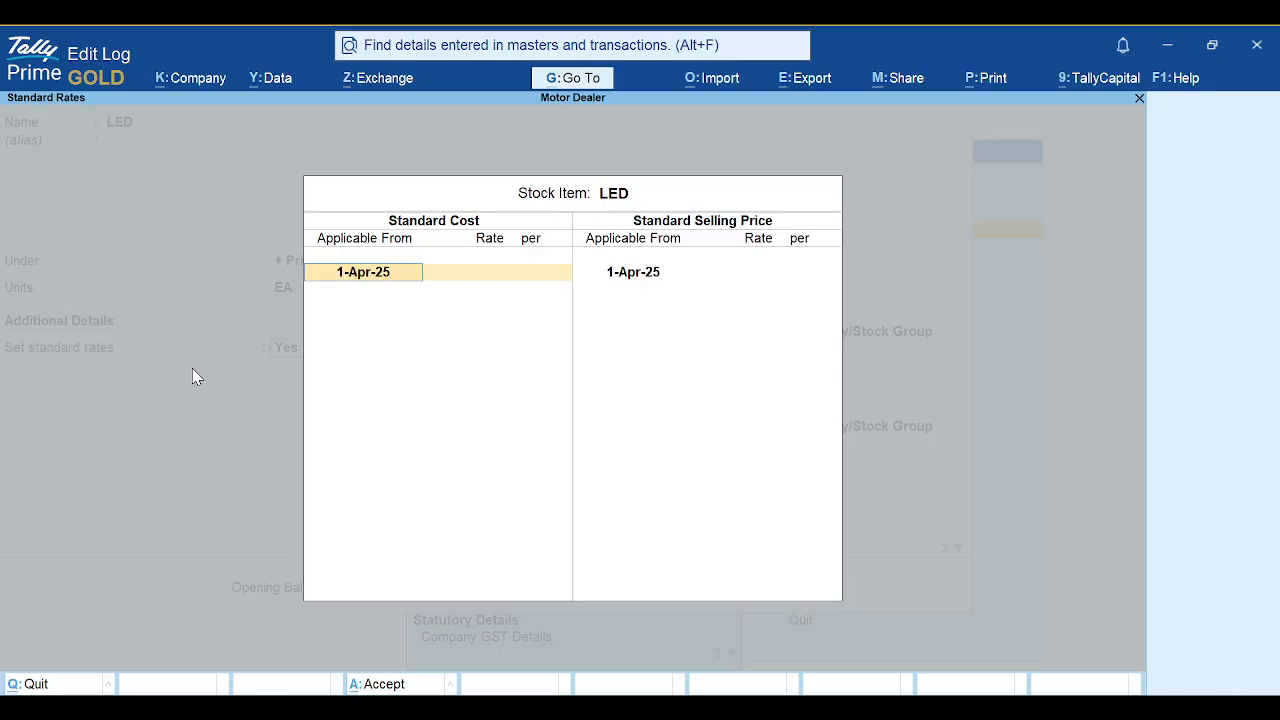
key(Return)
text(10)
key(Return)
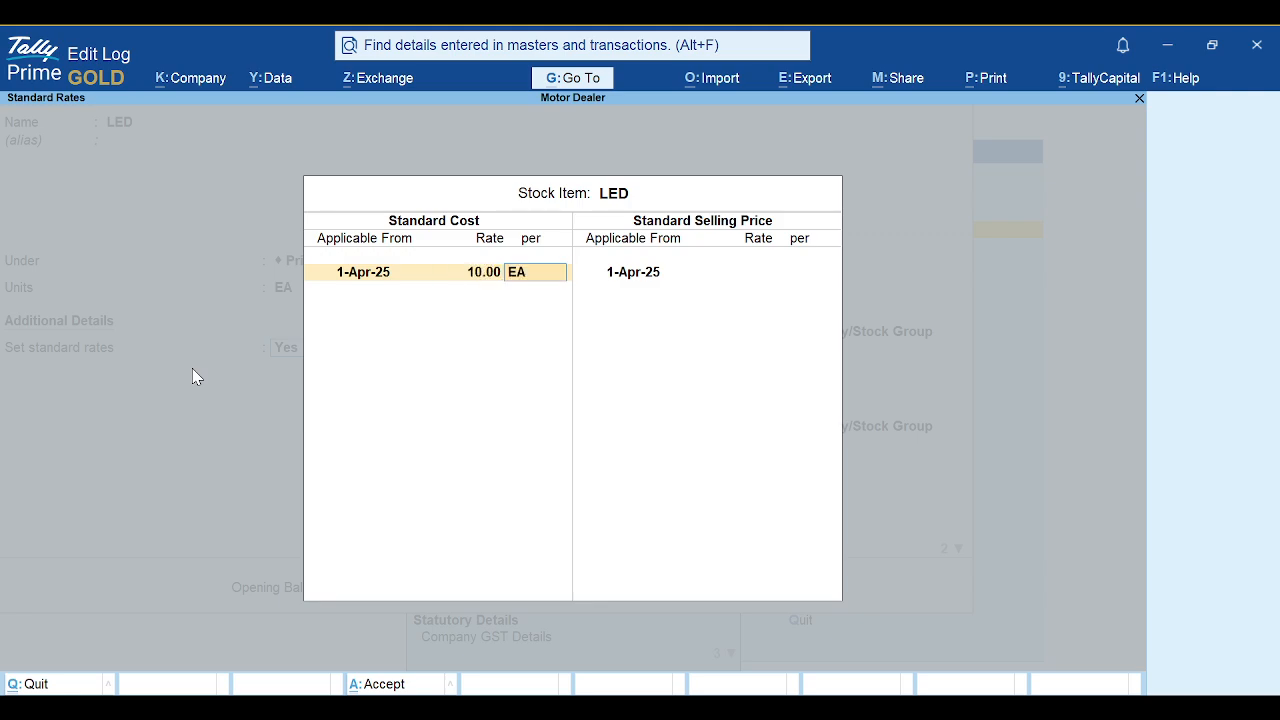
key(Return)
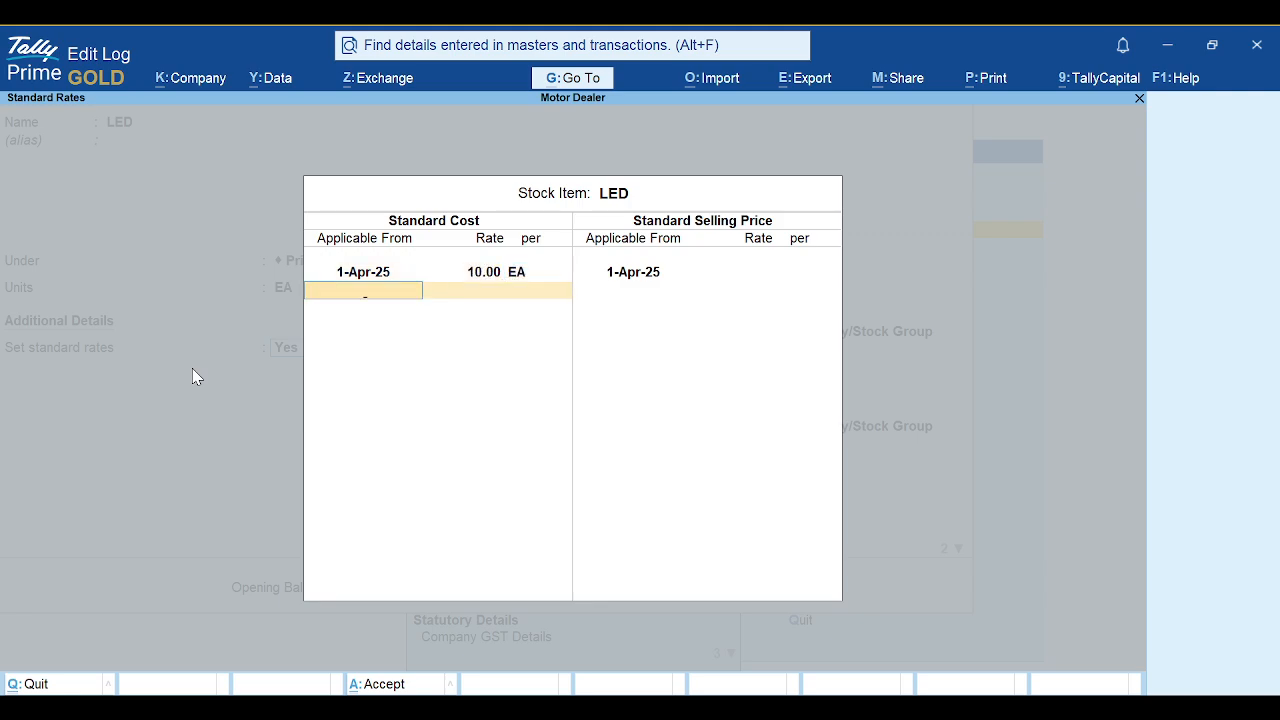
Step: Add a standard cost of 11.00 per EA applicable from 1-May-25
text(1may)
key(Return)
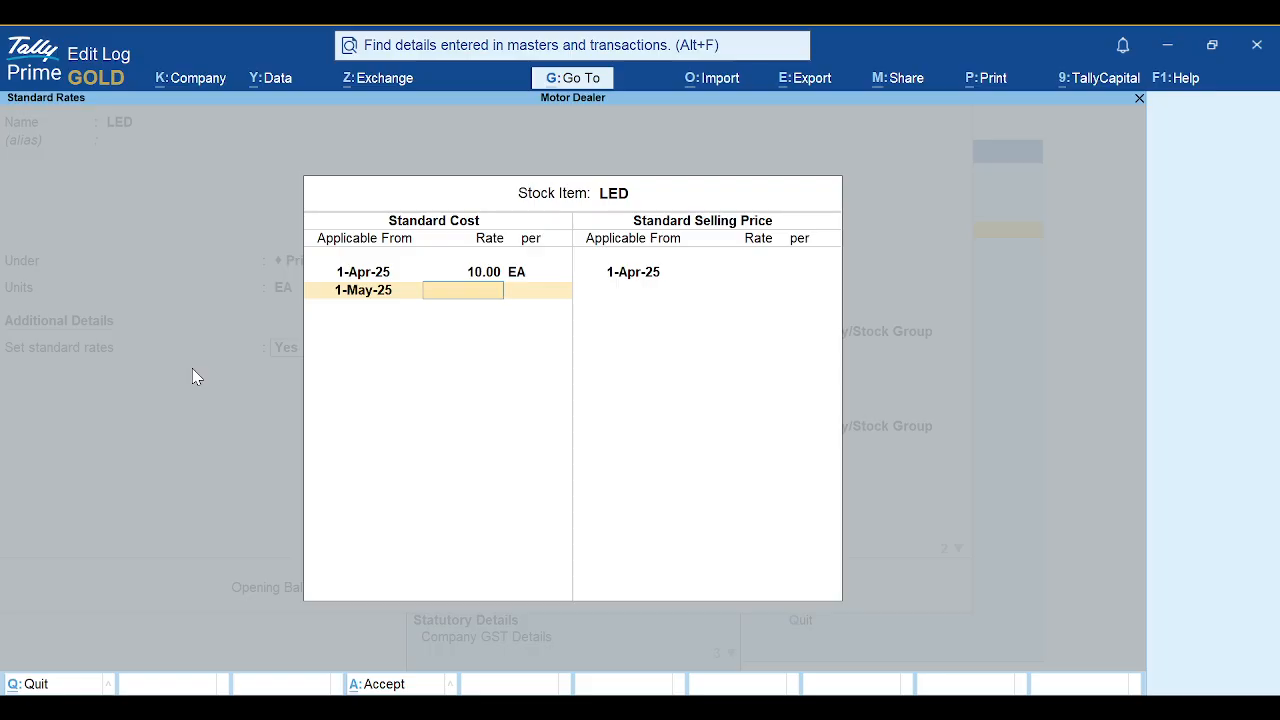
text(11)
key(Return)
key(Return)
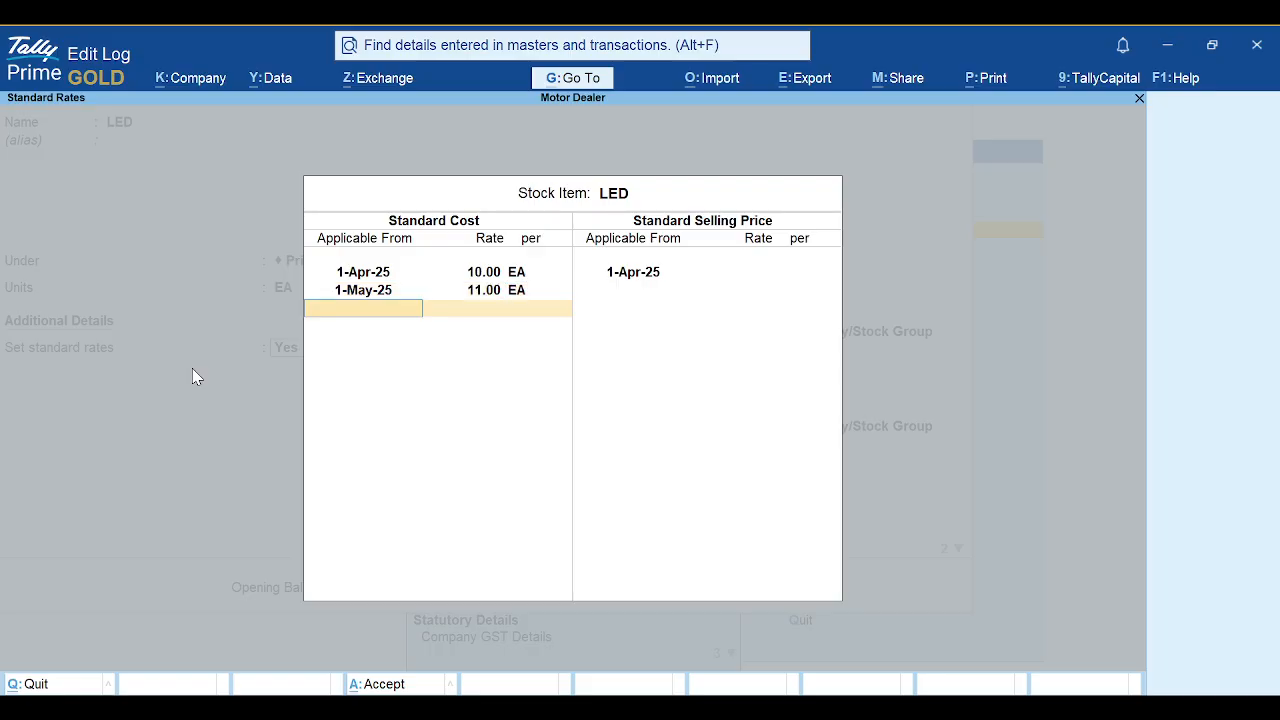
Step: Add a standard cost of 12.00 per EA applicable from 1-Jul-25
text(1jul)
key(Return)
text(12)
key(Return)
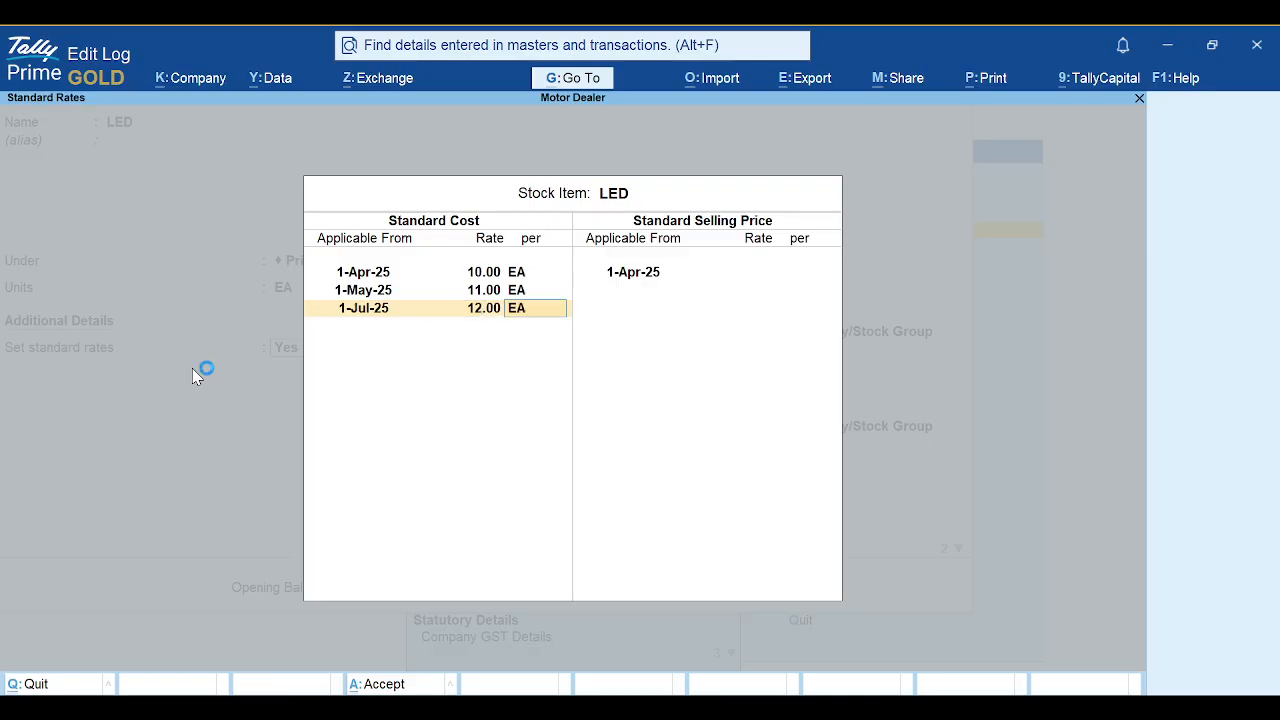
key(Return)
Step: Add a standard cost of 15.00 per EA applicable from 1-Oct-25
text(1)
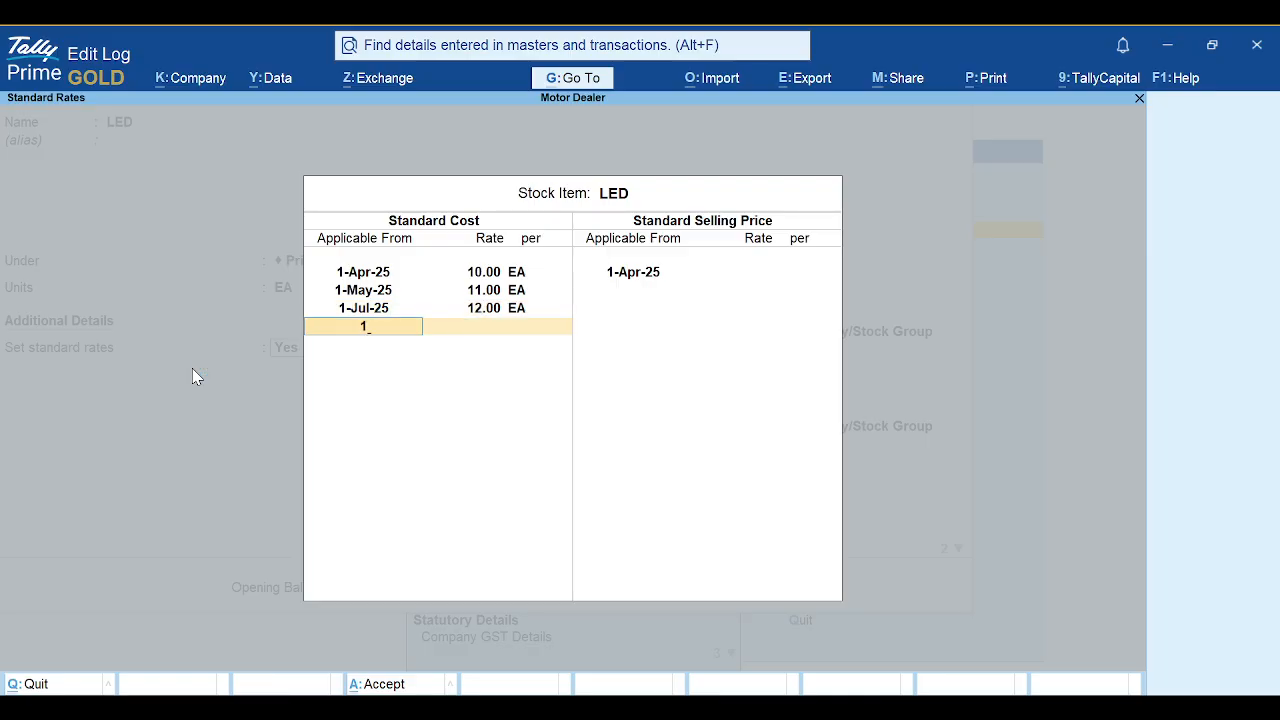
text(oct)
key(Return)
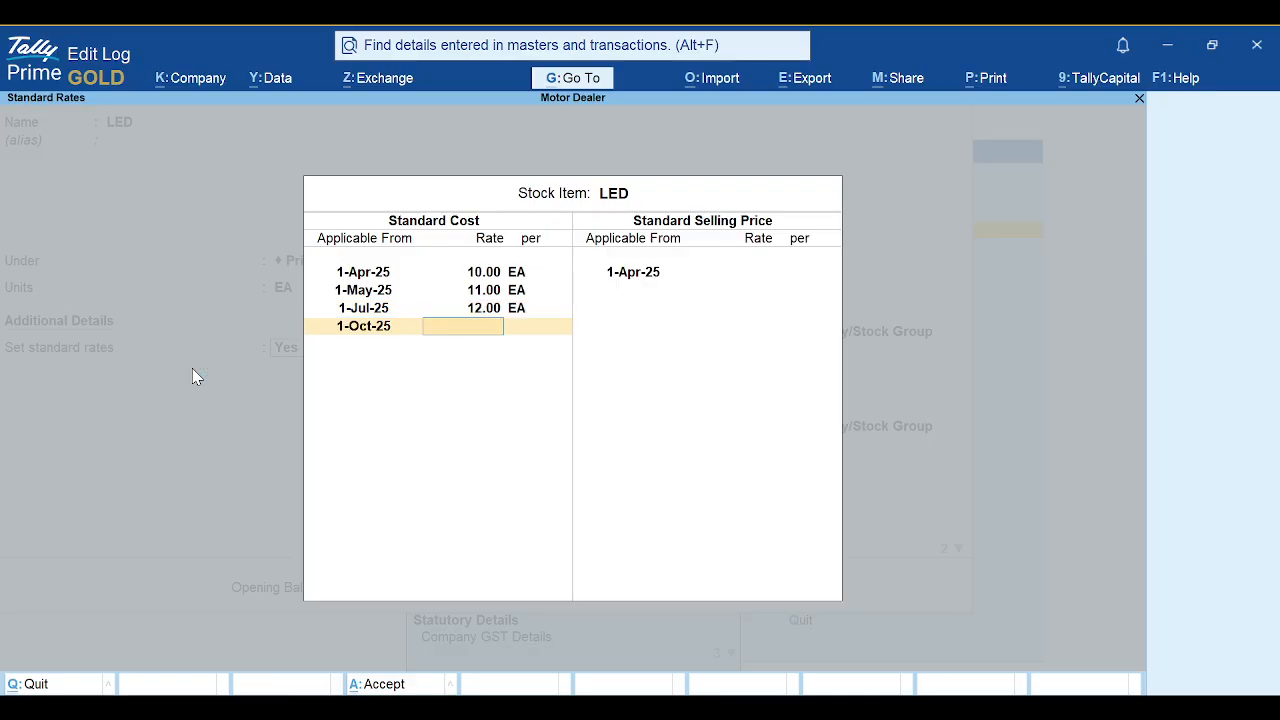
text(15)
key(Return)
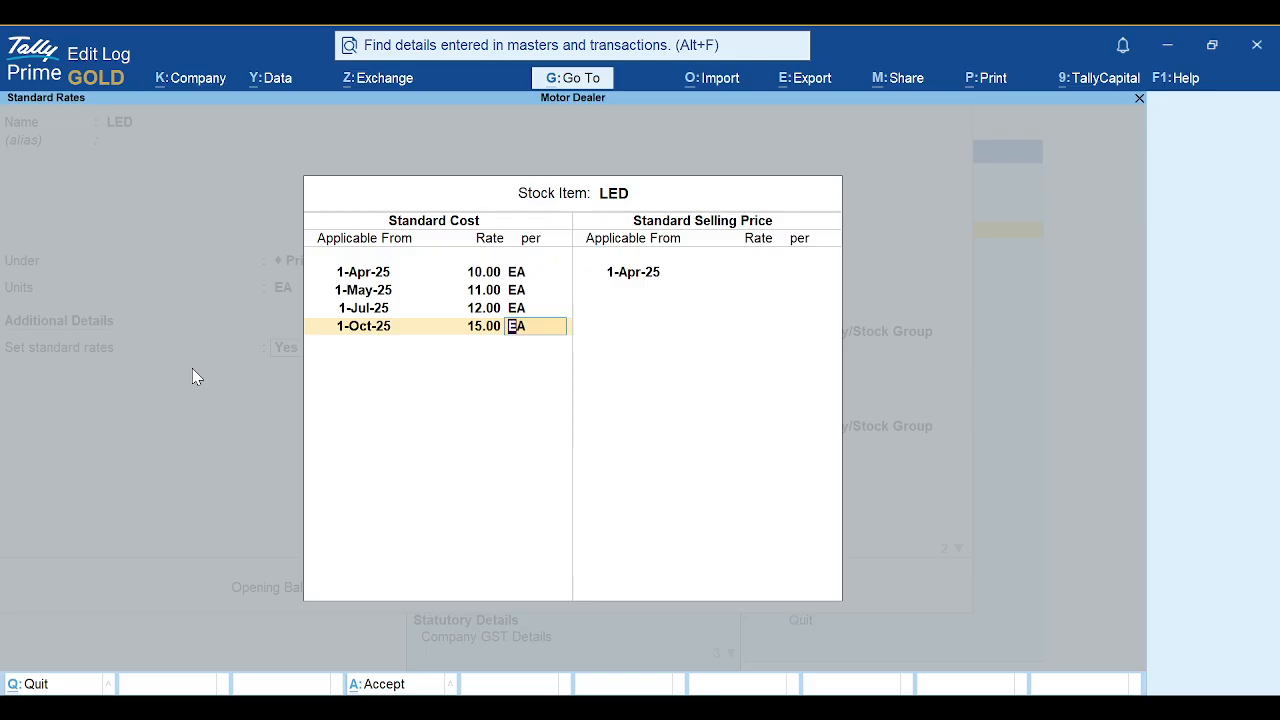
key(Return)
Step: Add a standard cost of 20.00 per EA from 1-Dec-25 and end the standard cost list
text(1-dec)
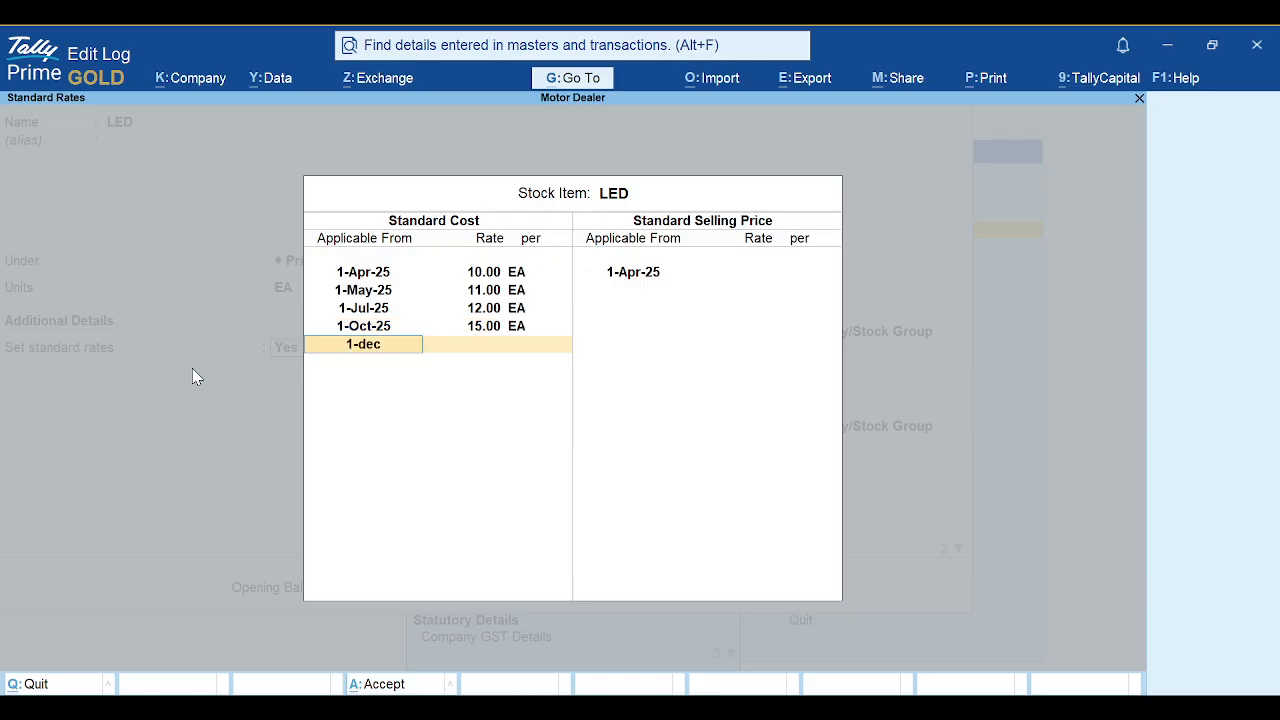
key(Return)
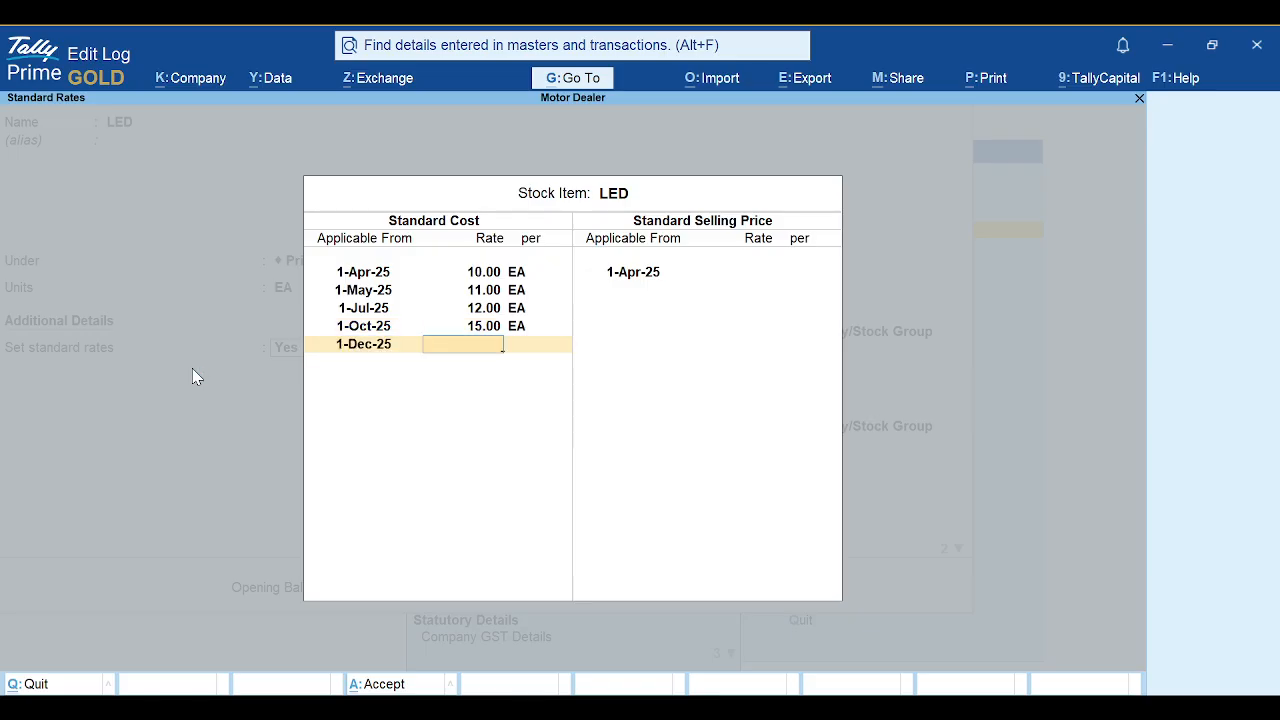
text(20)
key(Return)
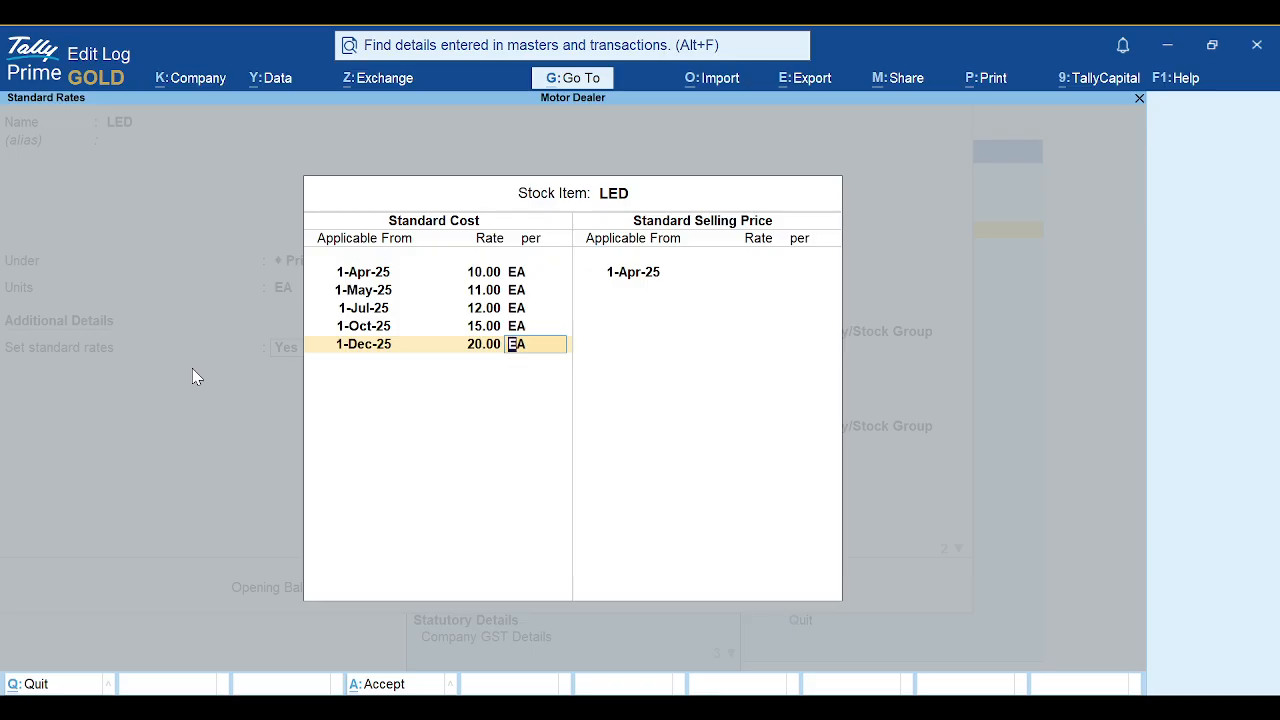
key(Return)
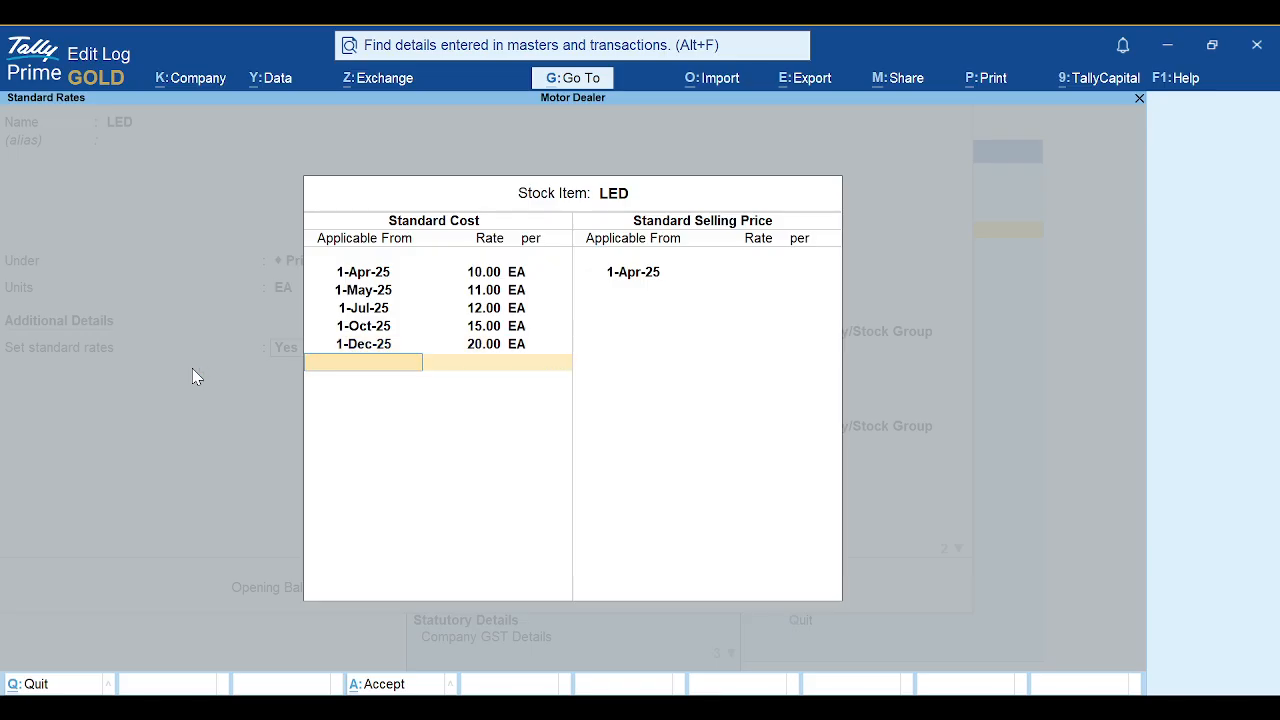
key(Return)
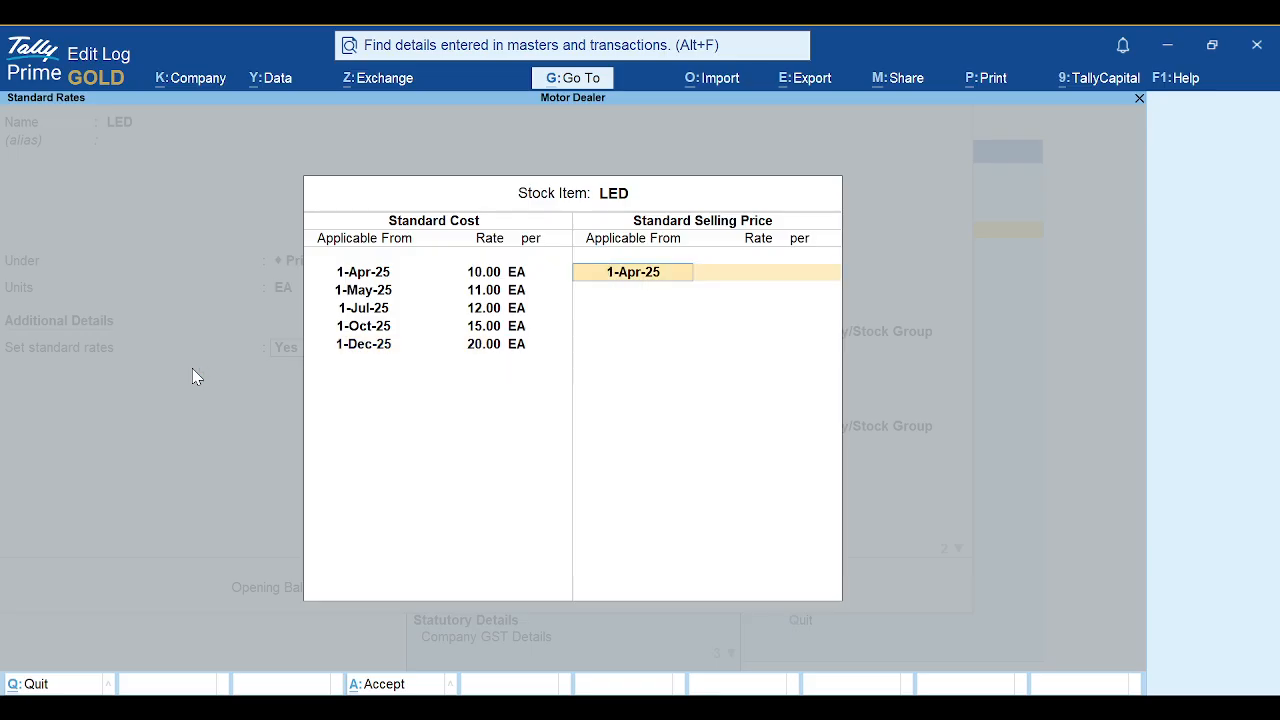
Step: Enter a standard selling price of 15.00 per EA applicable from 1-Apr-25
key(Return)
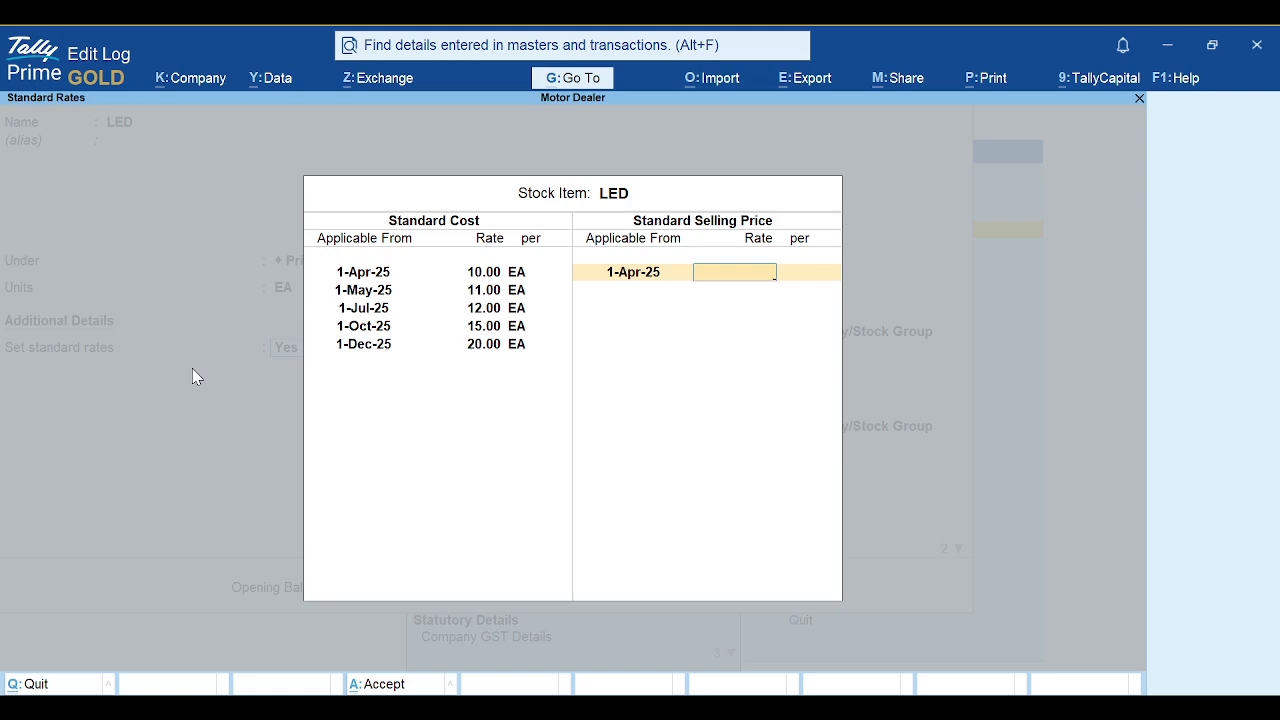
text(15)
key(Return)
key(Return)
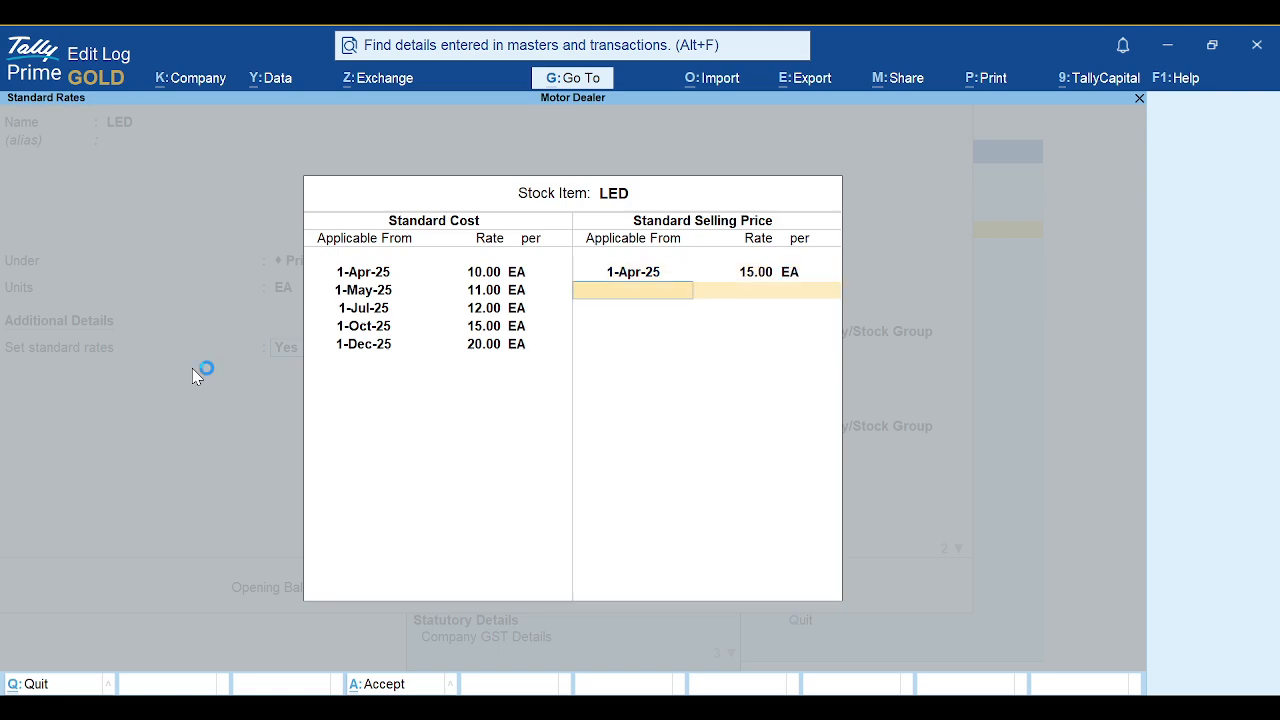
Step: Add a standard selling price of 22.00 per EA applicable from 1-May-25
text(1may)
key(Return)
text(2)
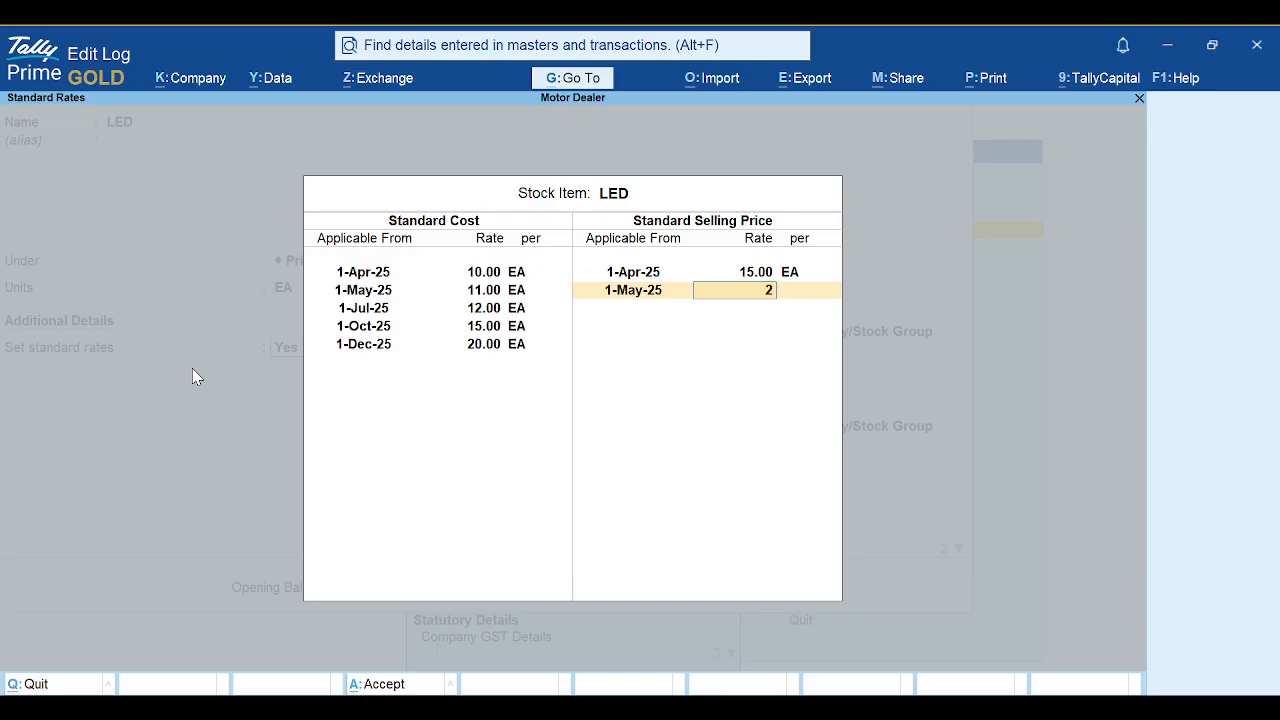
text(2)
key(Return)
key(Return)
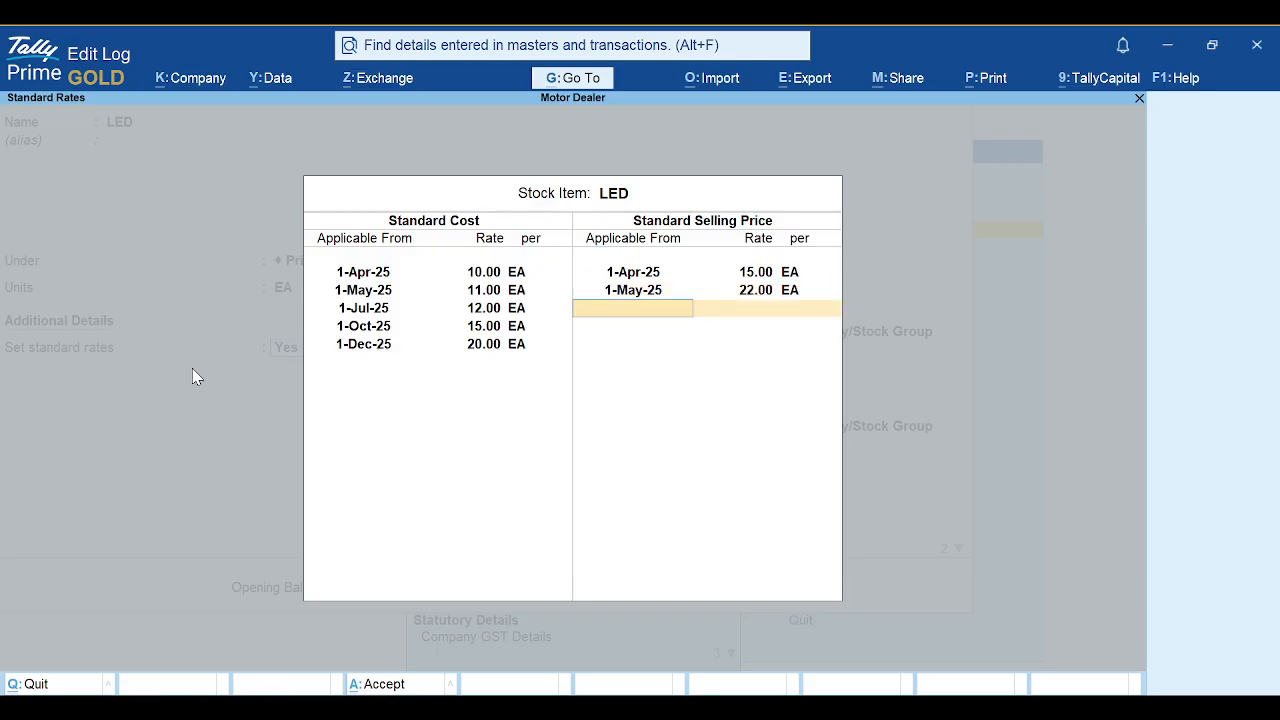
Step: Add a standard selling price of 25.00 per EA applicable from 1-Jul-25
text(ajul)
key(BackSpace)
key(BackSpace)
key(BackSpace)
key(BackSpace)
text(1jul)
key(Return)
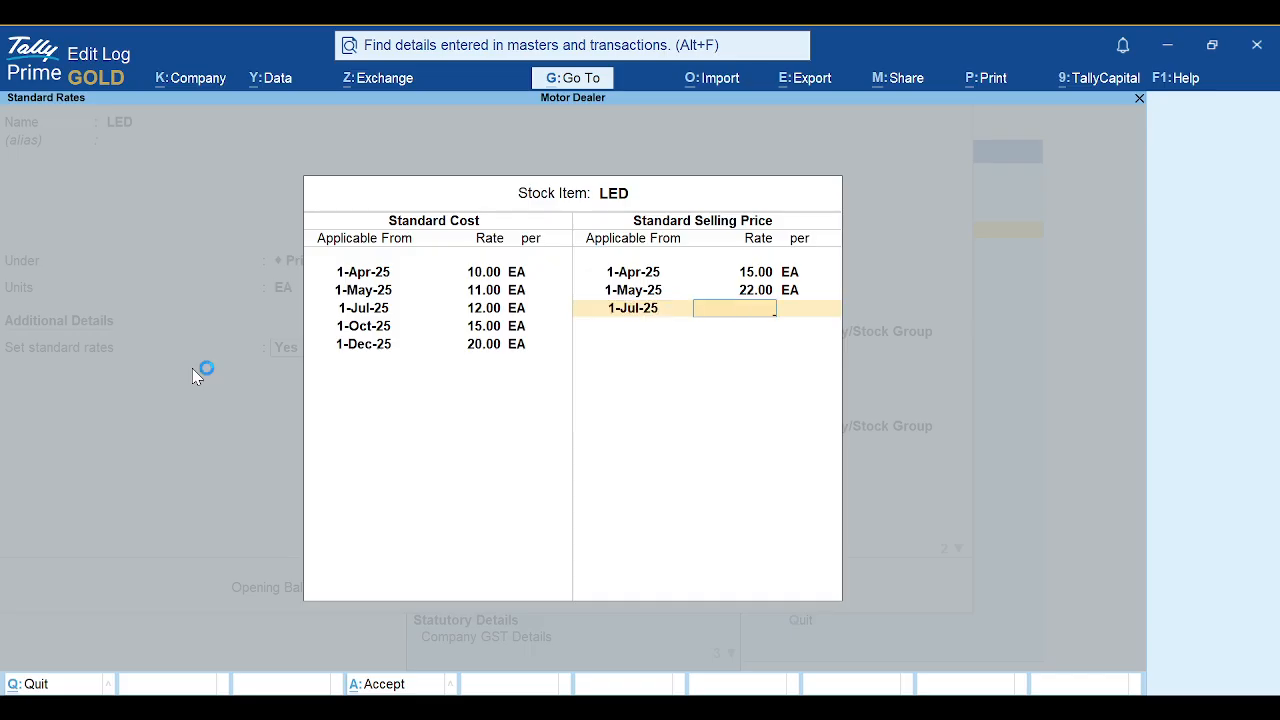
text(25)
key(Return)
key(Return)
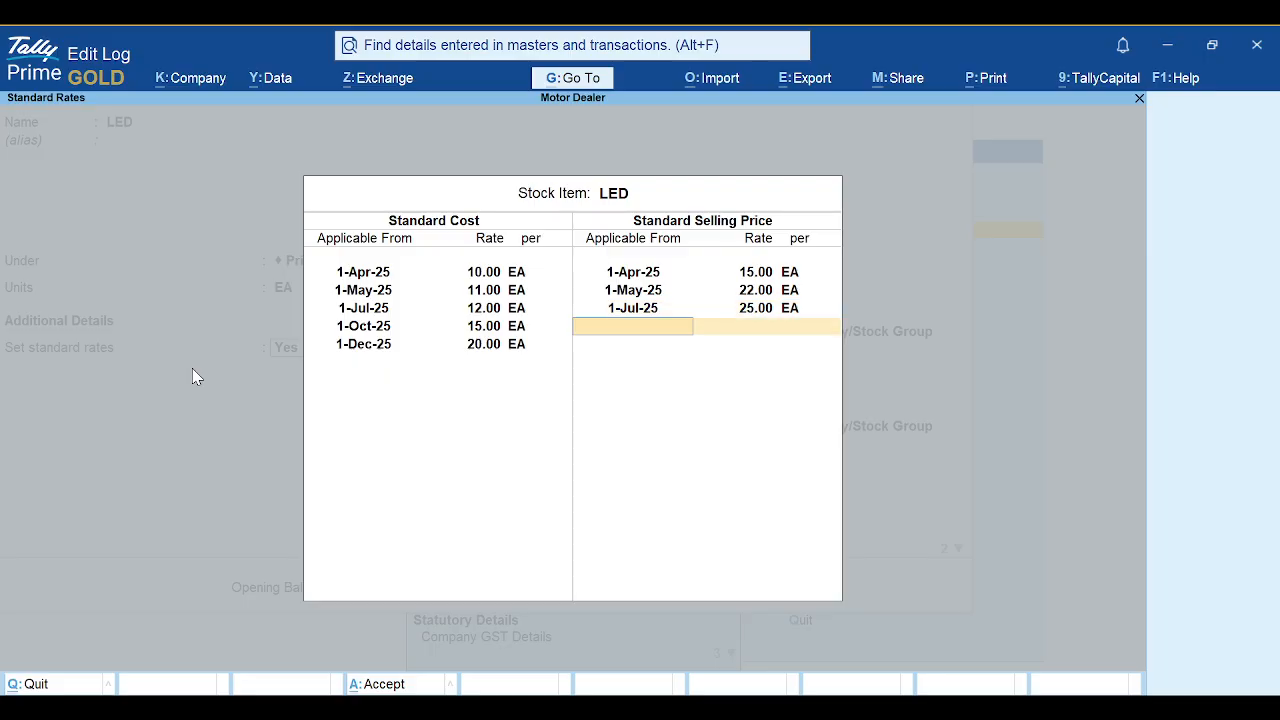
Step: Add a standard selling price of 30.00 per EA applicable from 1-Oct-25
text(1oct)
key(Return)
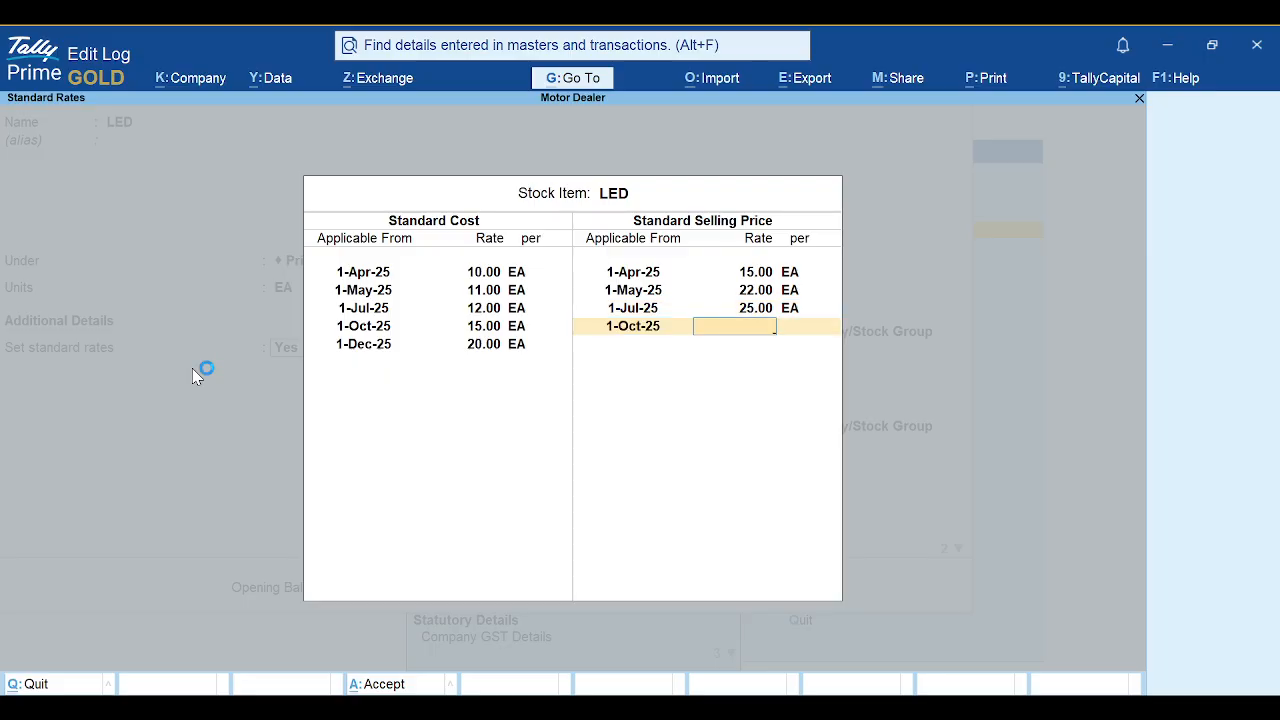
text(30)
key(Return)
key(Return)
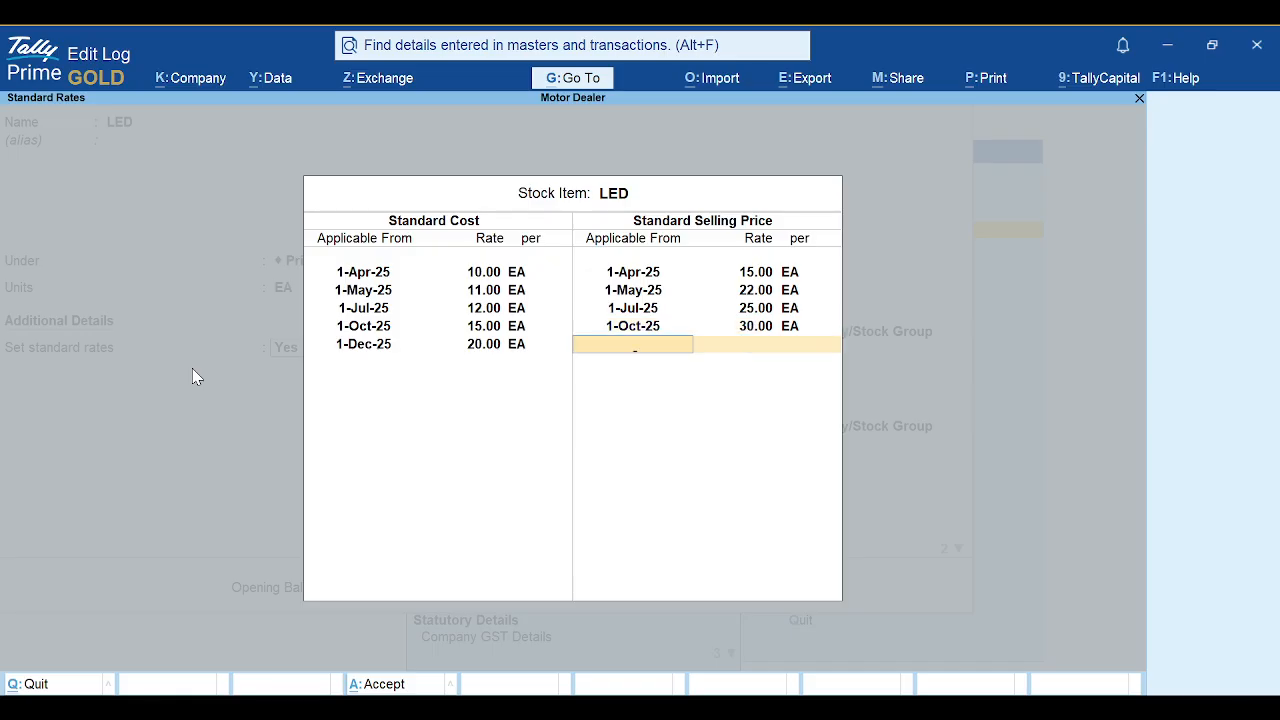
Step: Add a standard selling price of 40.00 per EA from 1-Dec-25 and save the LED stock item
text(1dec)
key(Return)
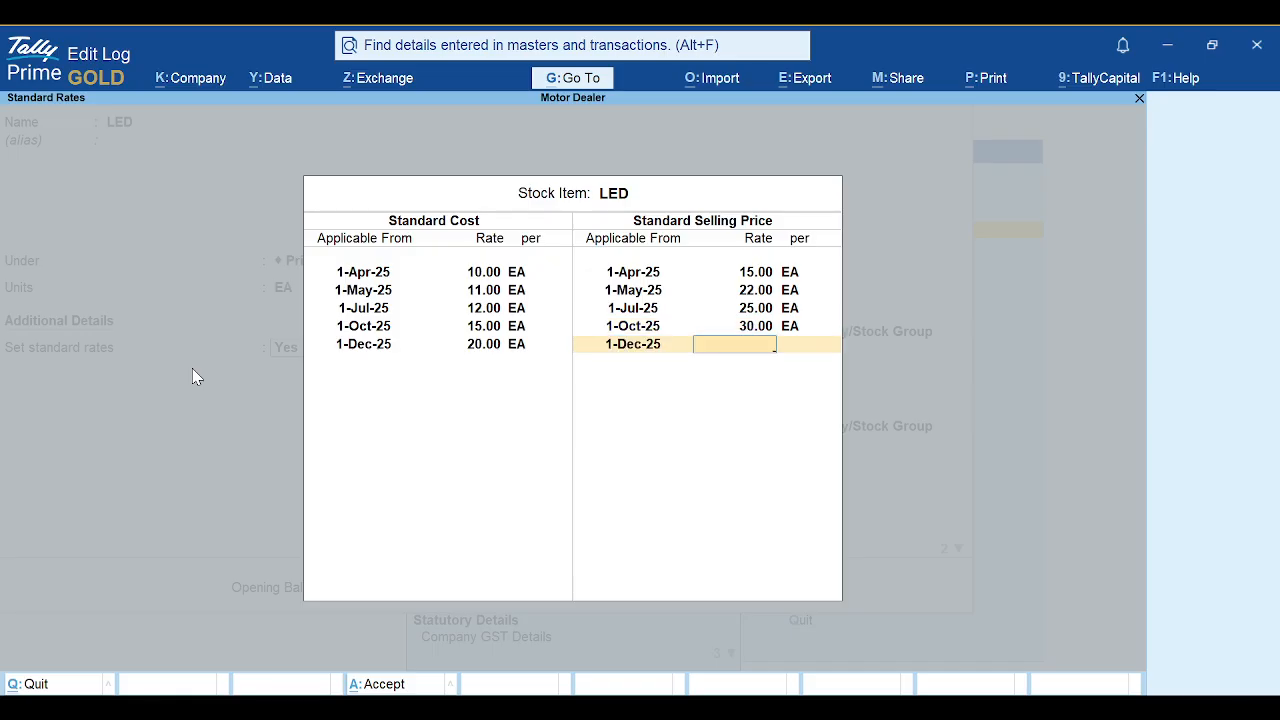
text(40)
key(Return)
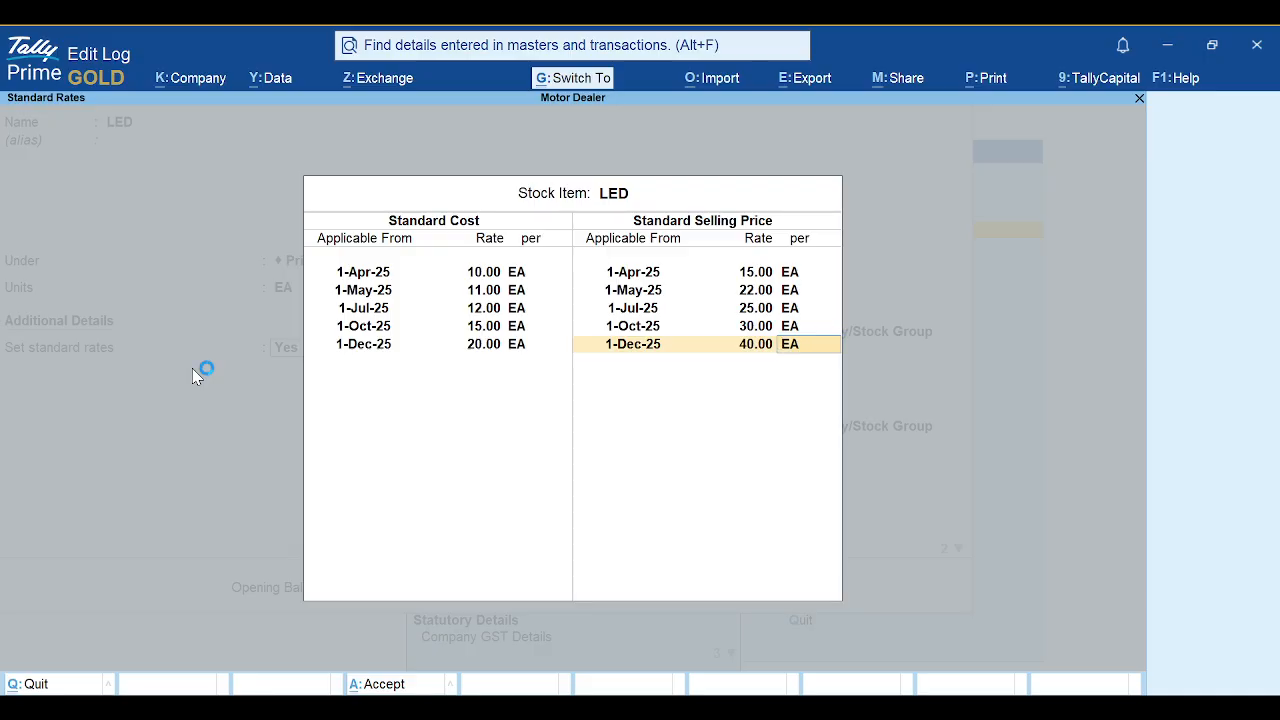
key(ctrl+a)
key(ctrl)
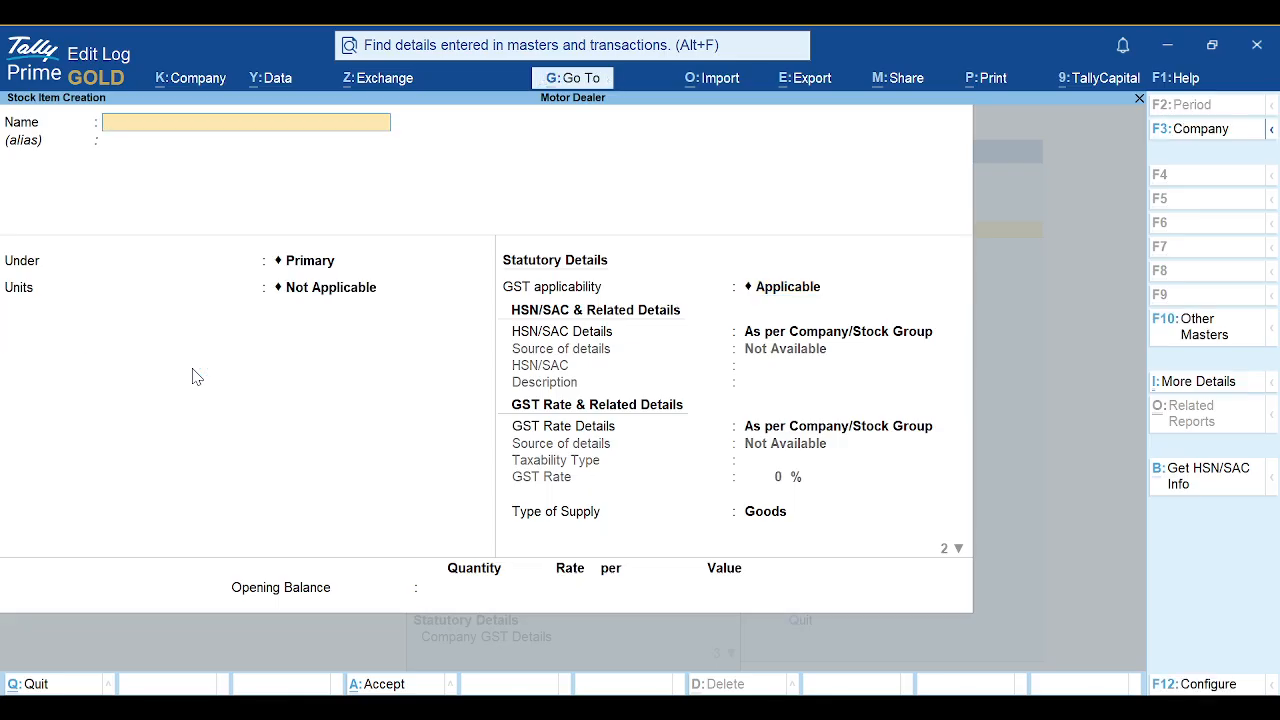
Step: Leave stock item creation and open voucher entry with a new Purchase voucher
key(Escape)
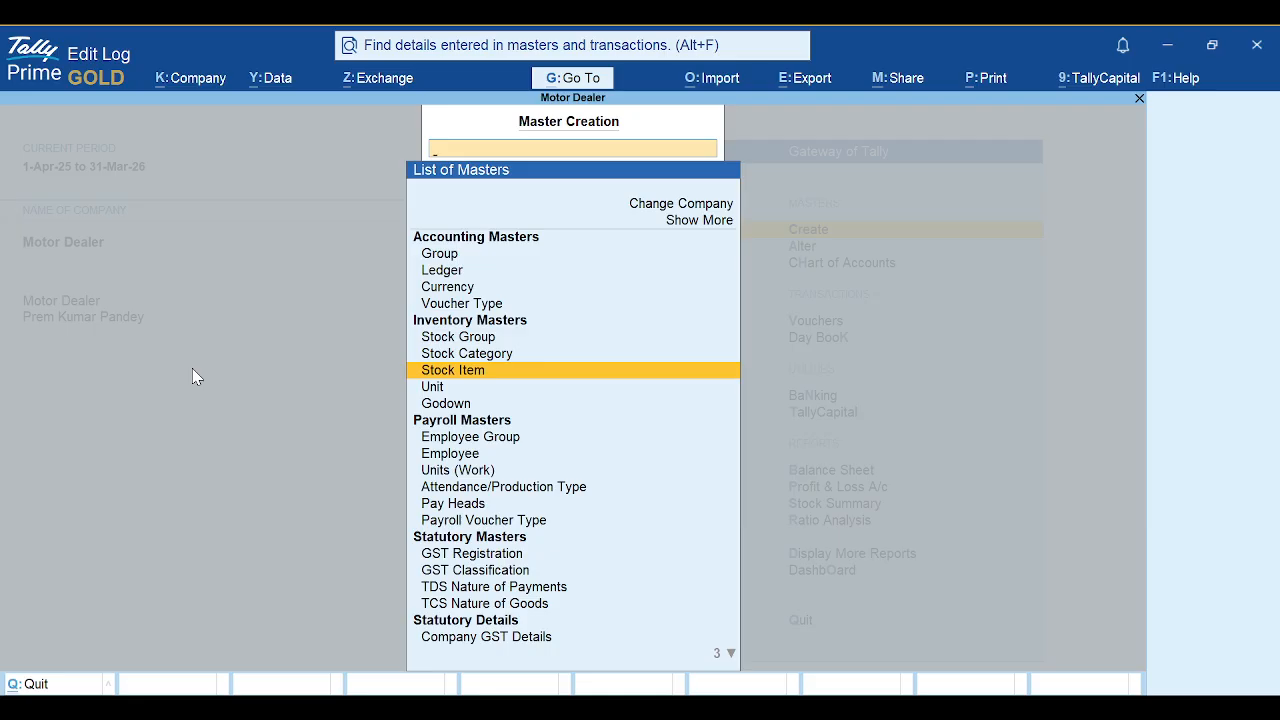
key(Escape)
key(Down)
key(Down)
key(Down)
key(Down)
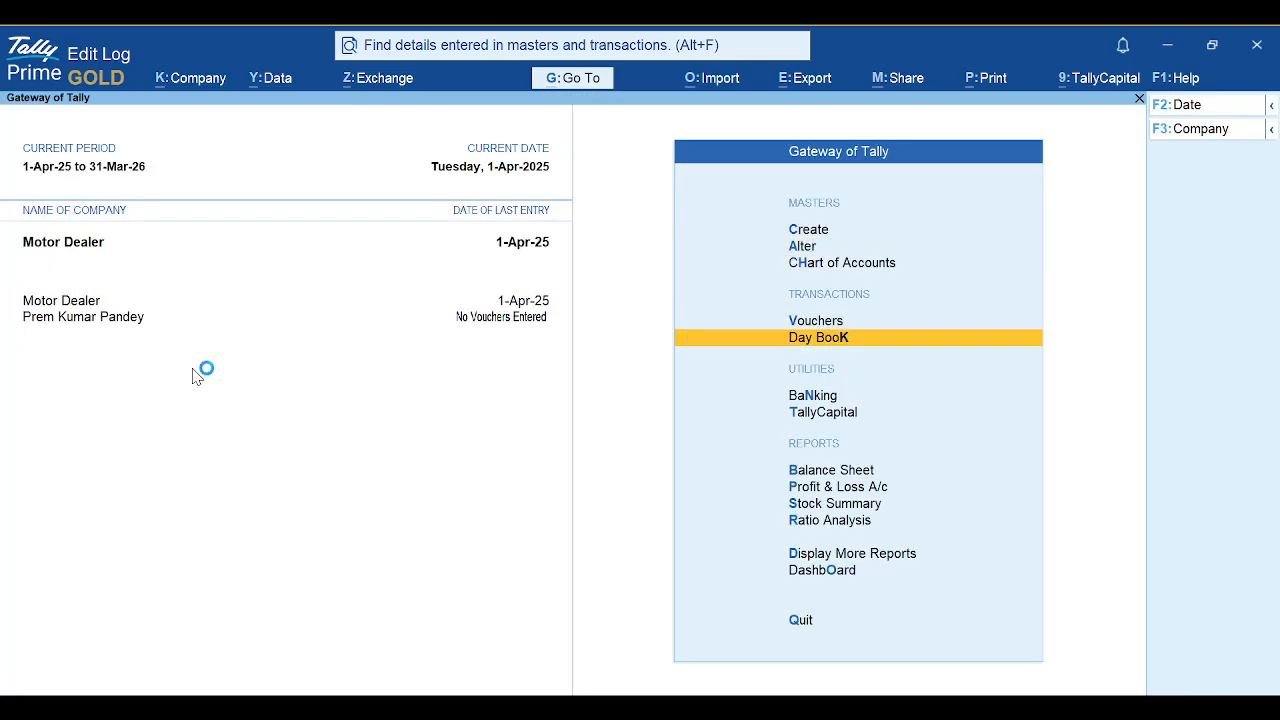
key(Up)
key(Return)
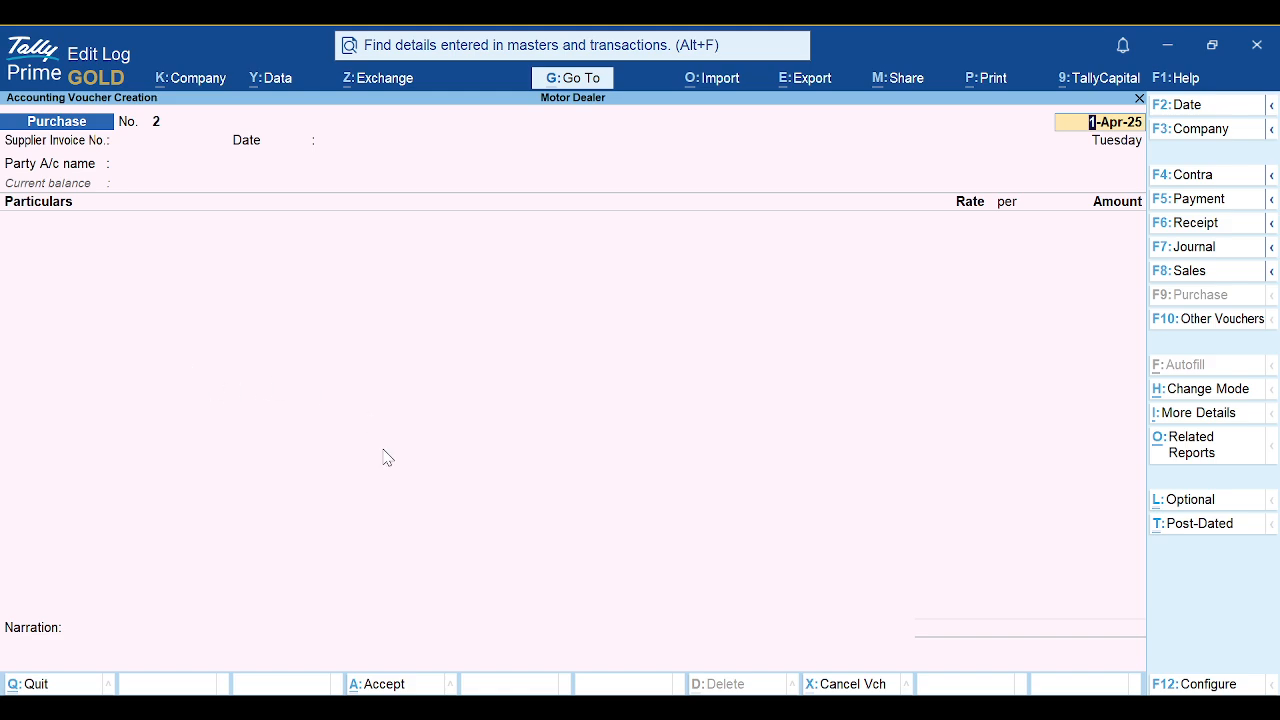
Step: Change the purchase voucher's mode to Item Invoice
click(1190, 390)
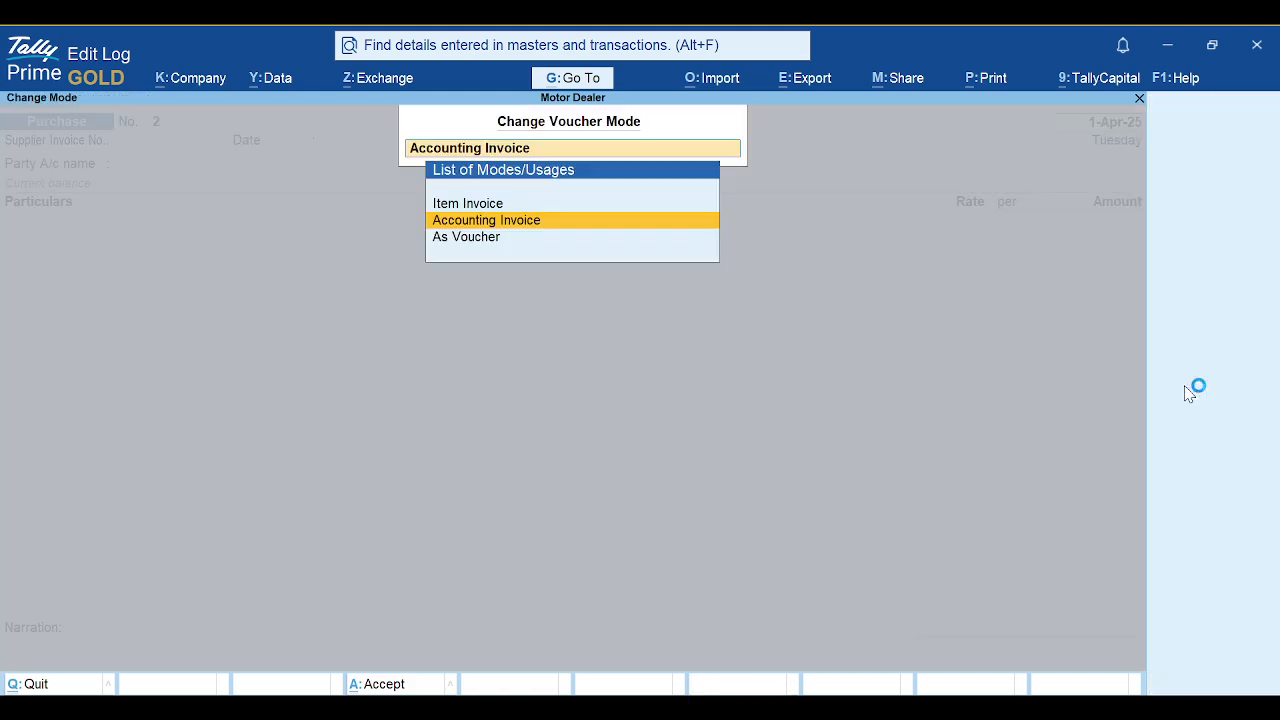
key(Down)
key(Up)
key(Up)
key(Return)
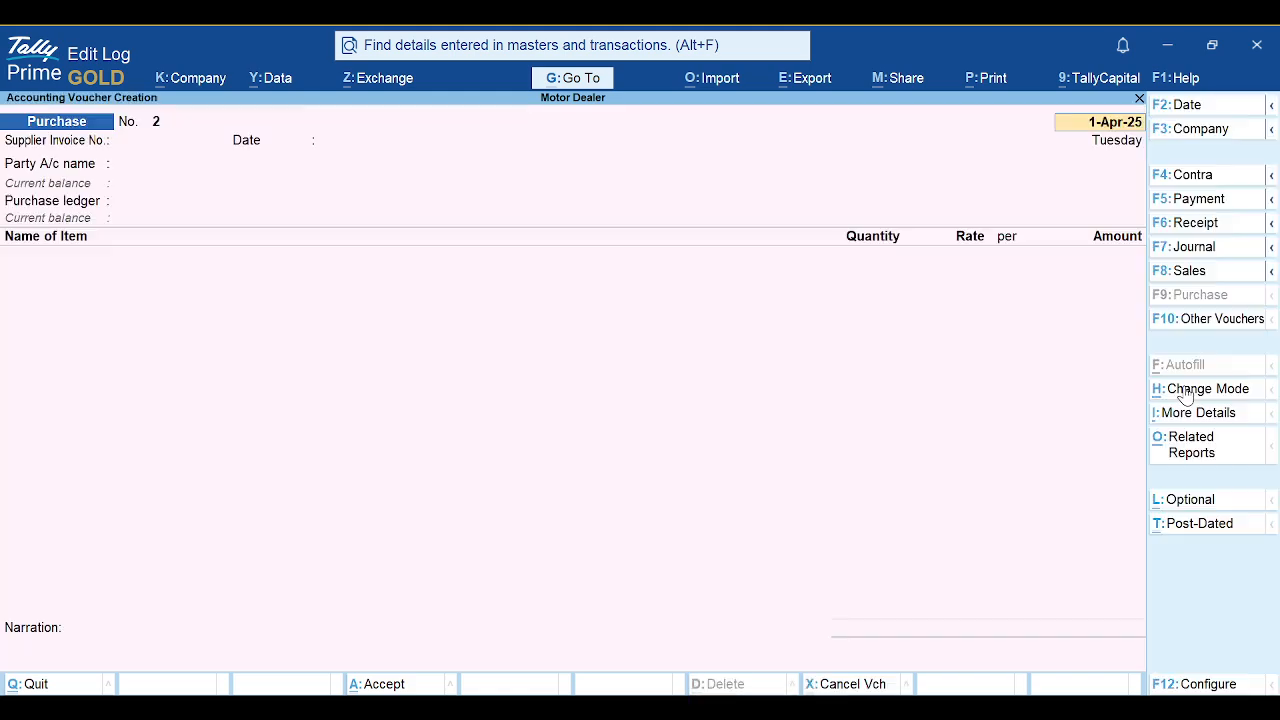
Step: Choose Tata Teleservices as the party account, leaving the supplier invoice and receipt details blank
key(Return)
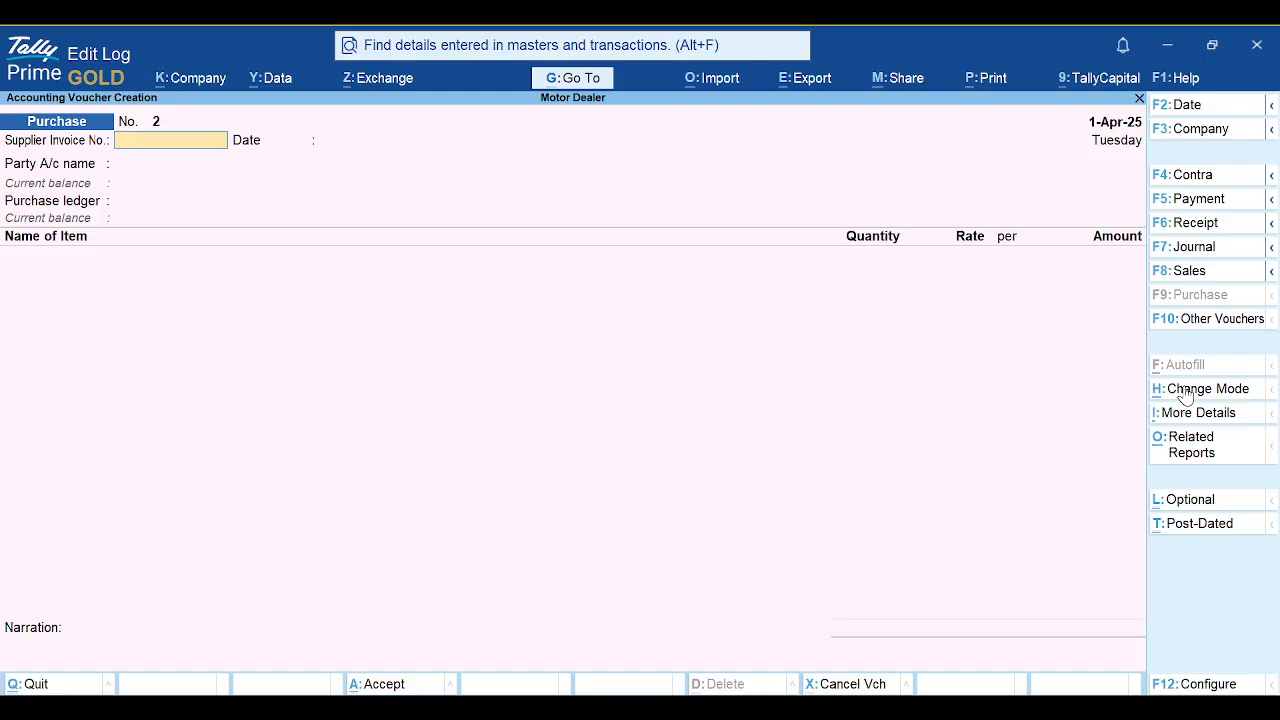
key(Return)
key(Return)
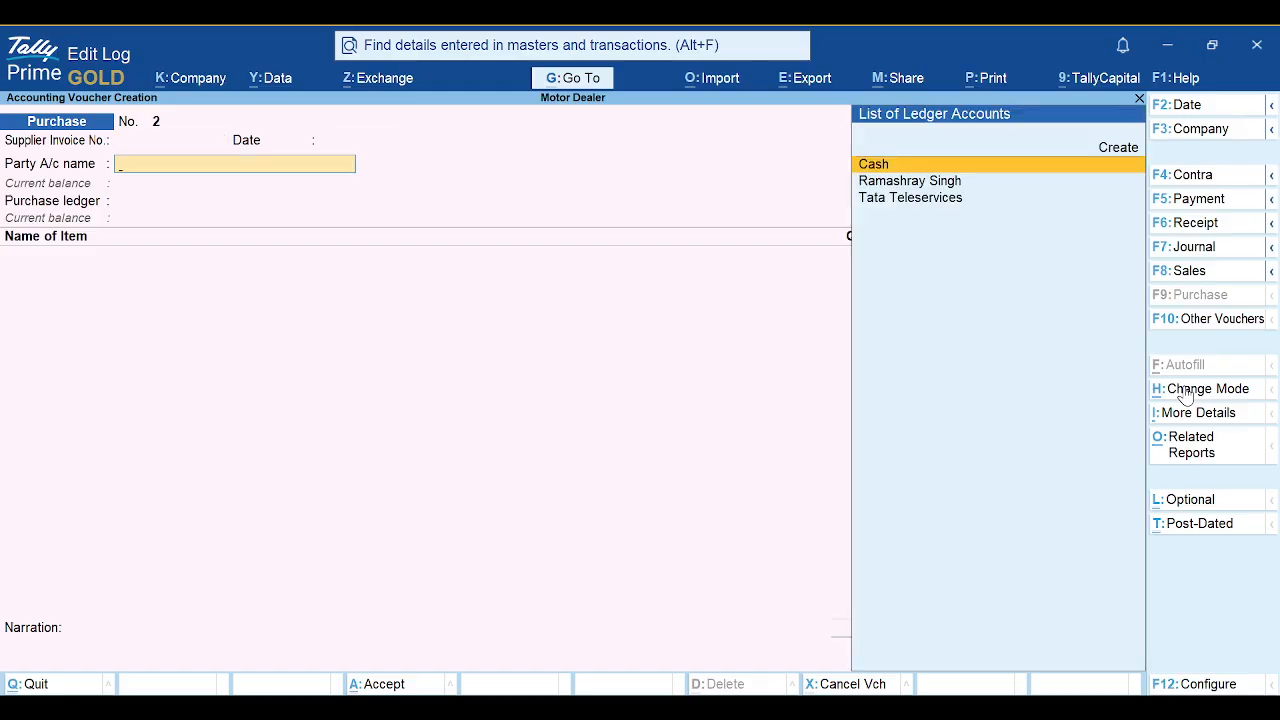
key(Down)
key(Down)
key(Return)
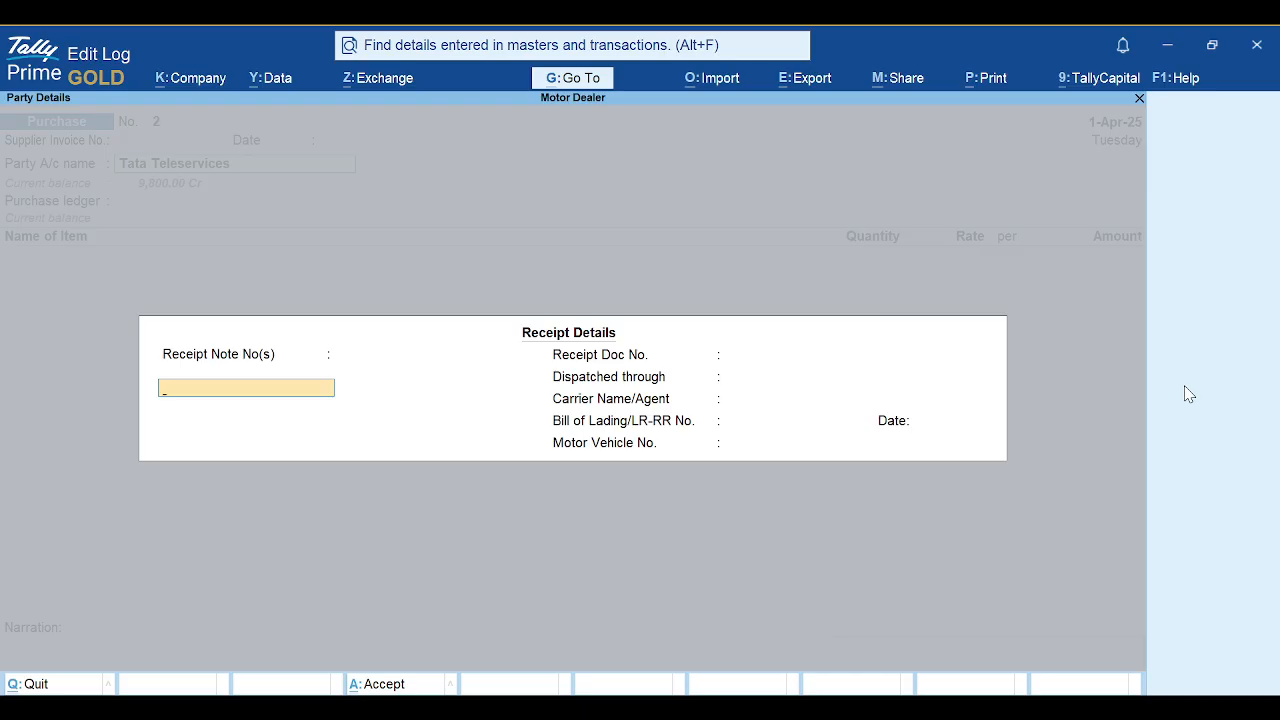
key(ctrl+a)
key(ctrl+a)
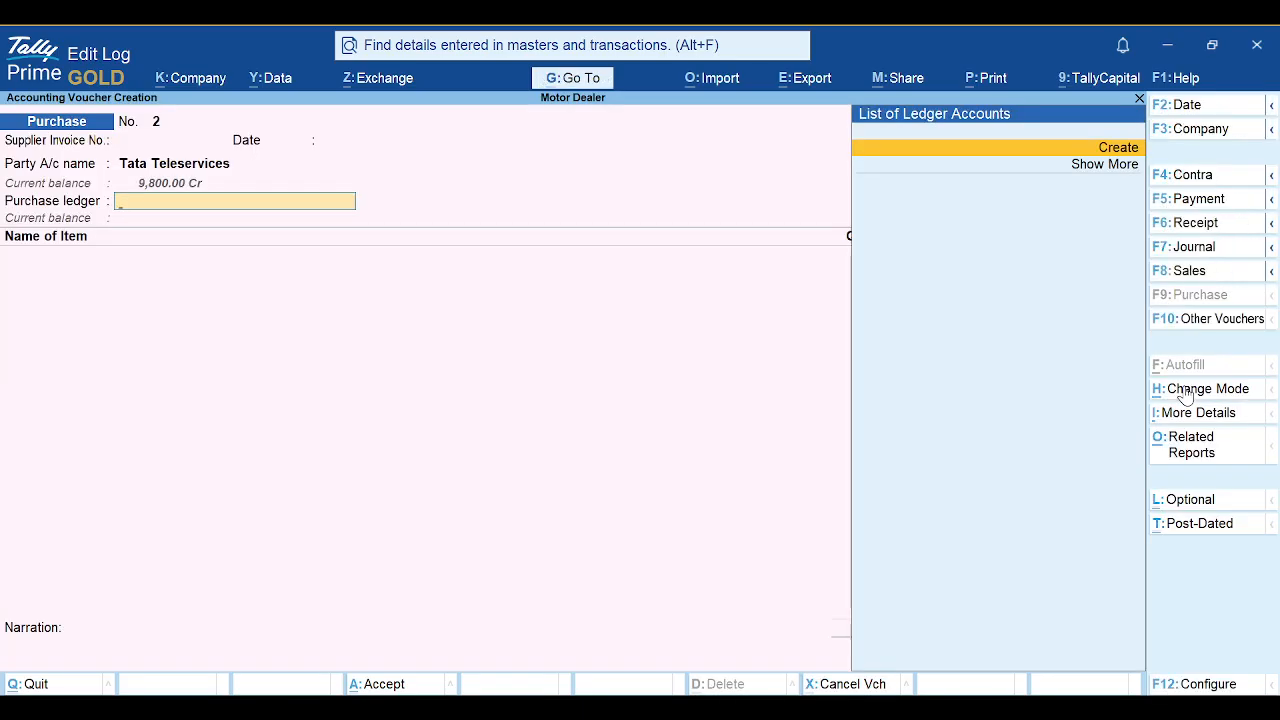
Step: Create the purchase ledger Purchases Account under the Purchase Accounts group and save it for use in the voucher
key(Down)
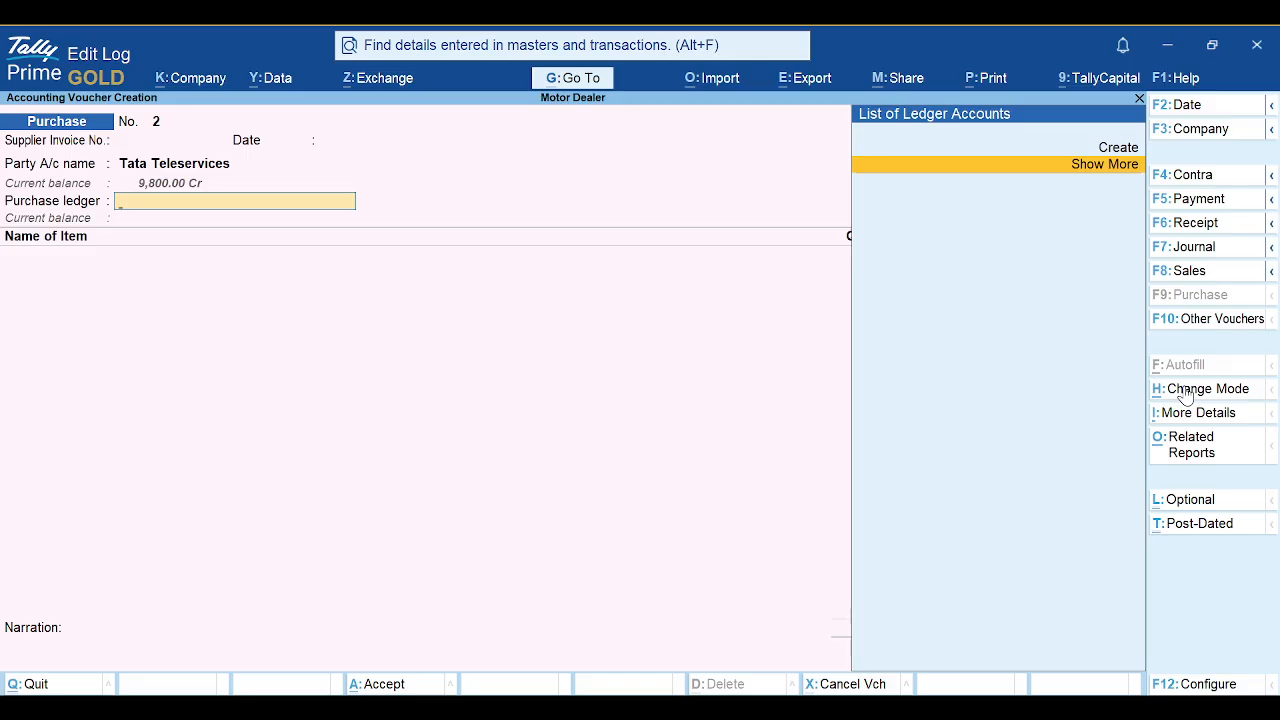
key(Return)
key(Up)
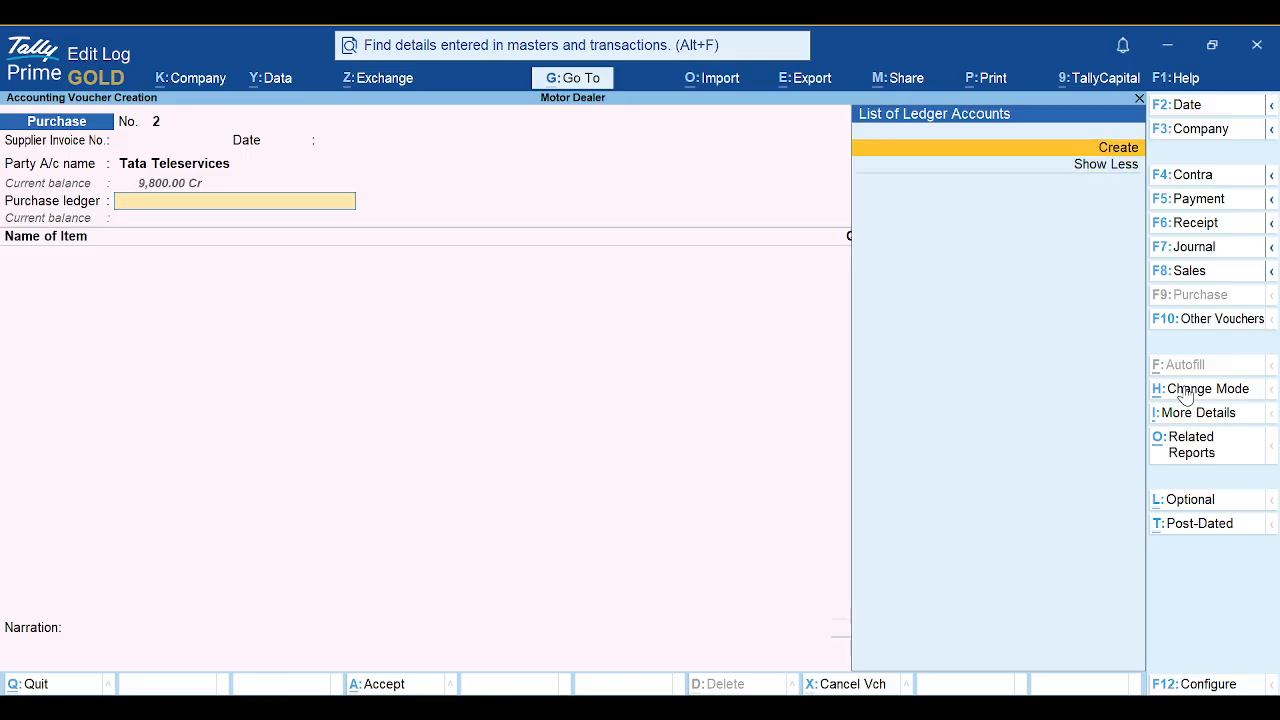
key(Down)
key(Up)
key(Return)
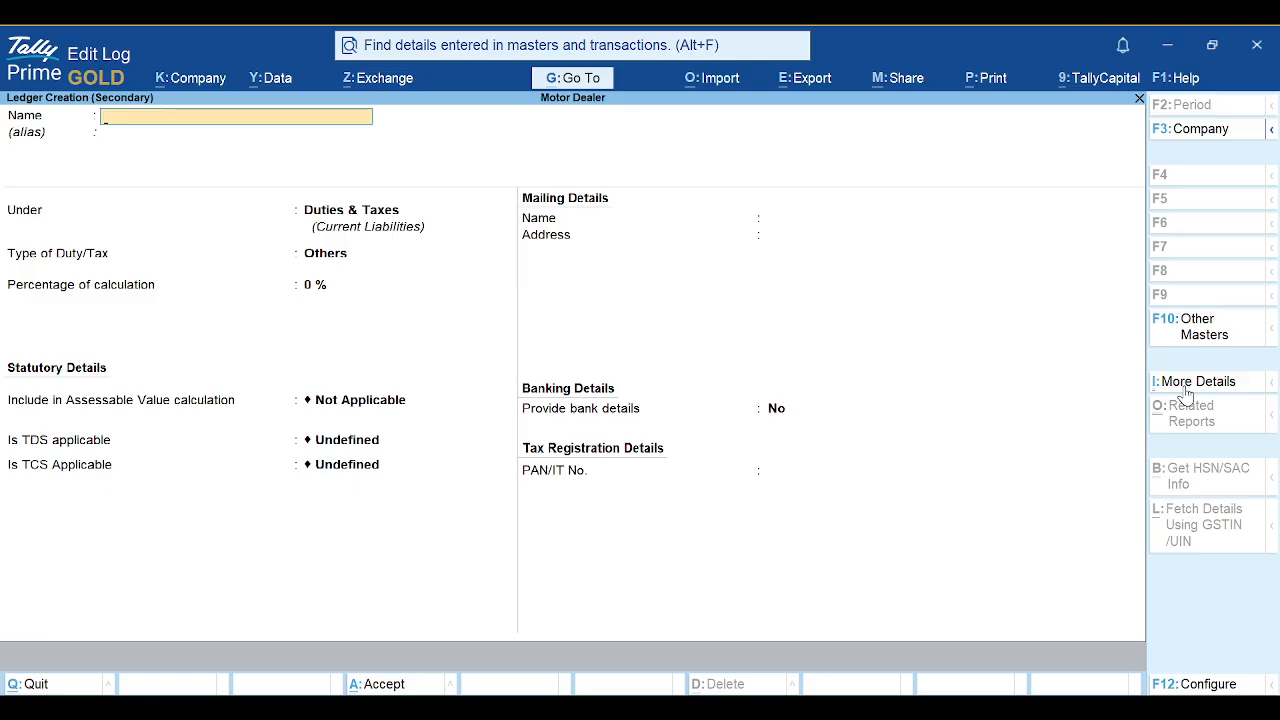
text(Purchases Account)
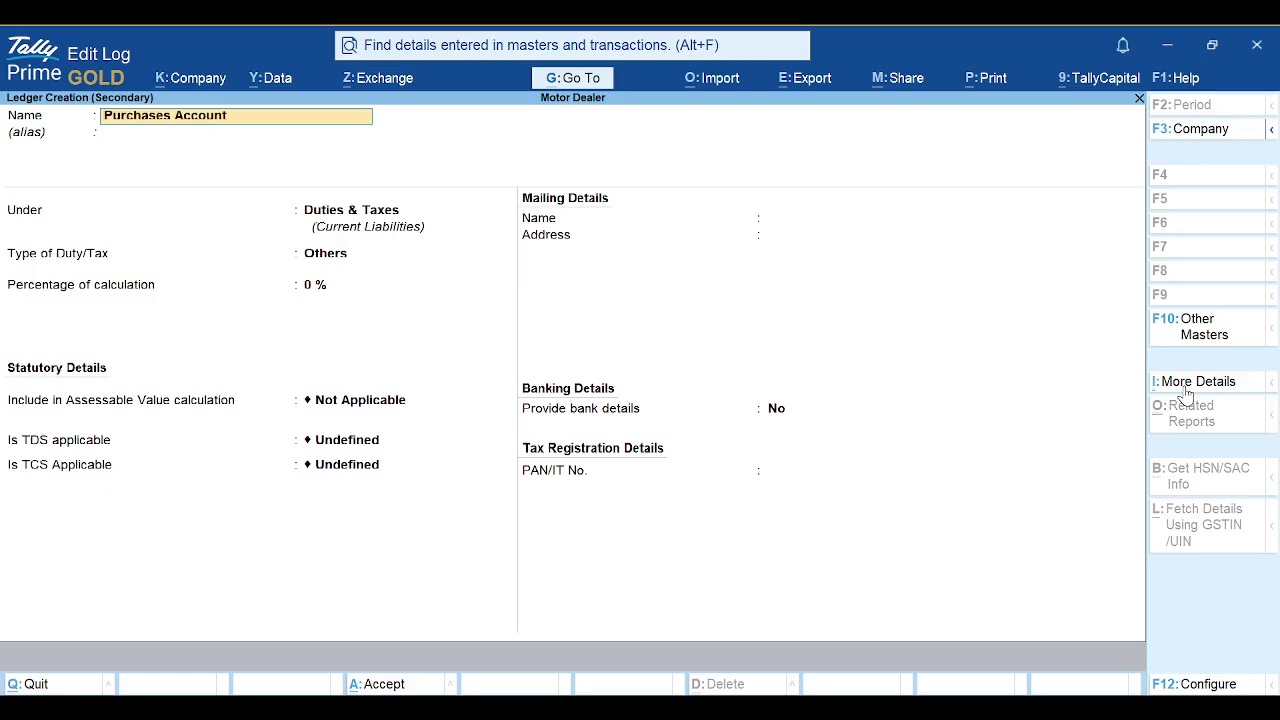
key(Return)
text(pu)
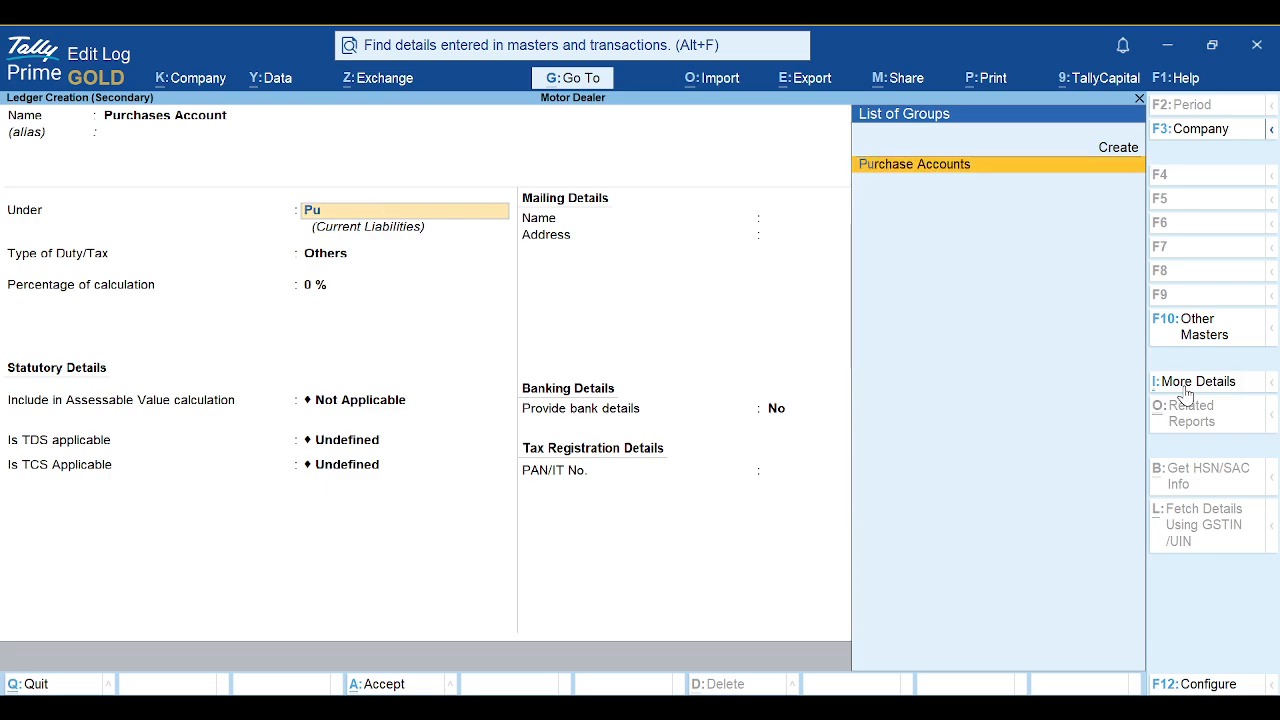
key(Return)
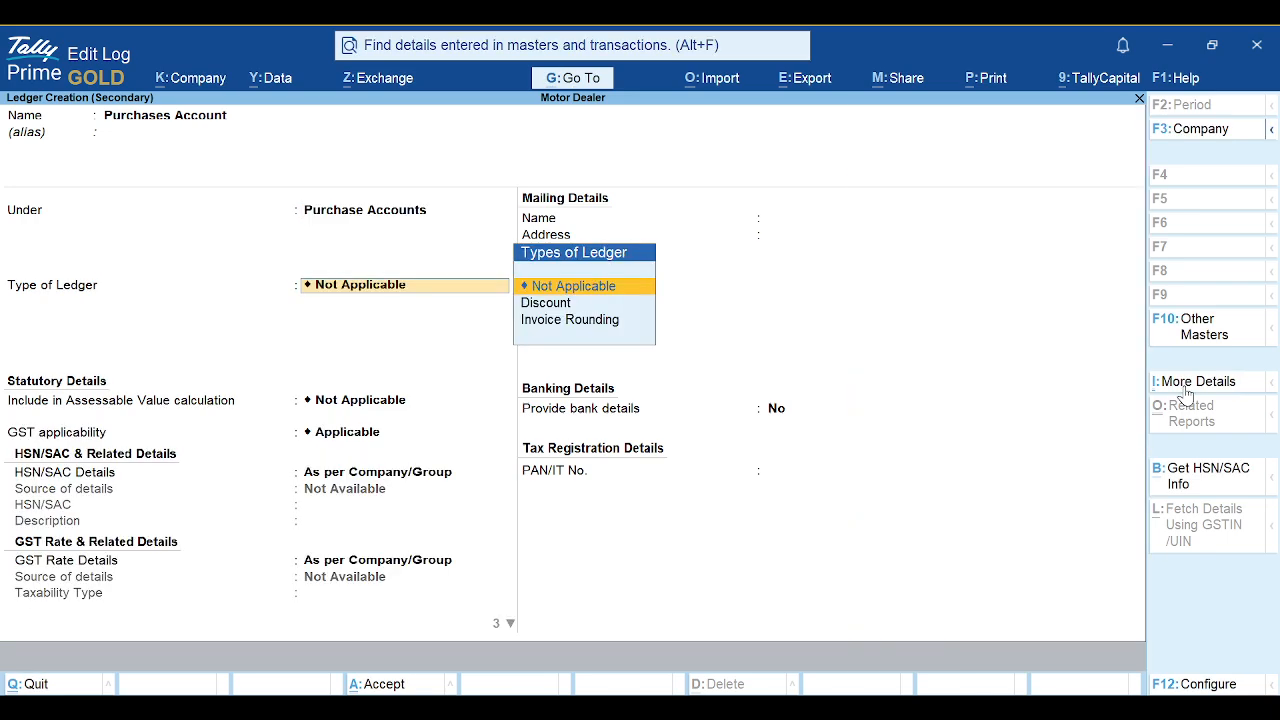
key(Return)
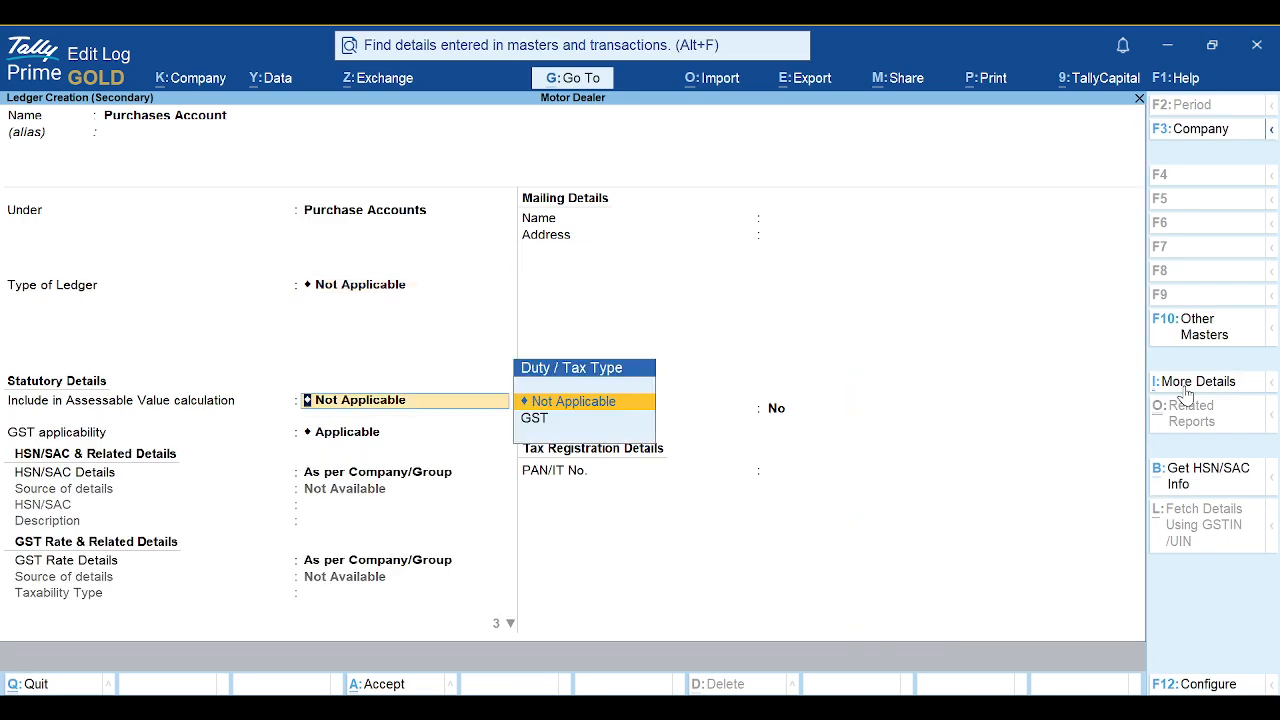
key(ctrl+a)
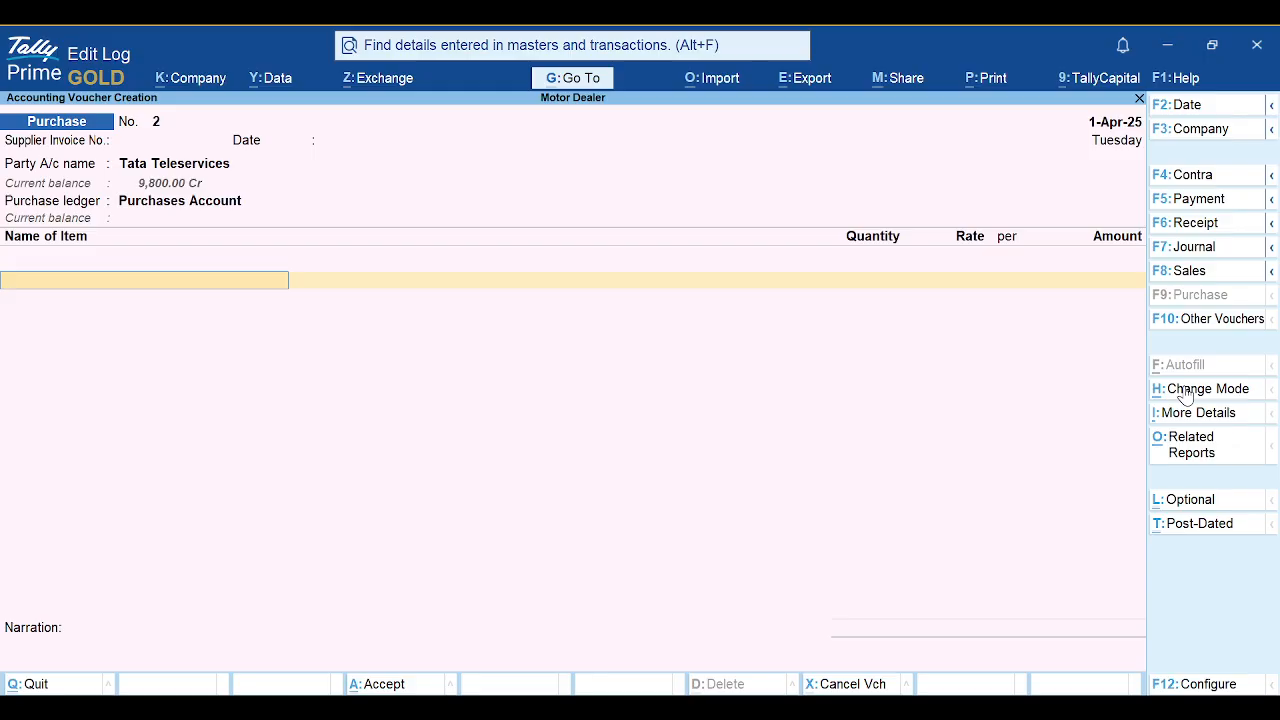
Step: Add the item LED with a quantity of 10 EA to the purchase voucher dated 1-Apr-25
text(Led)
key(Return)
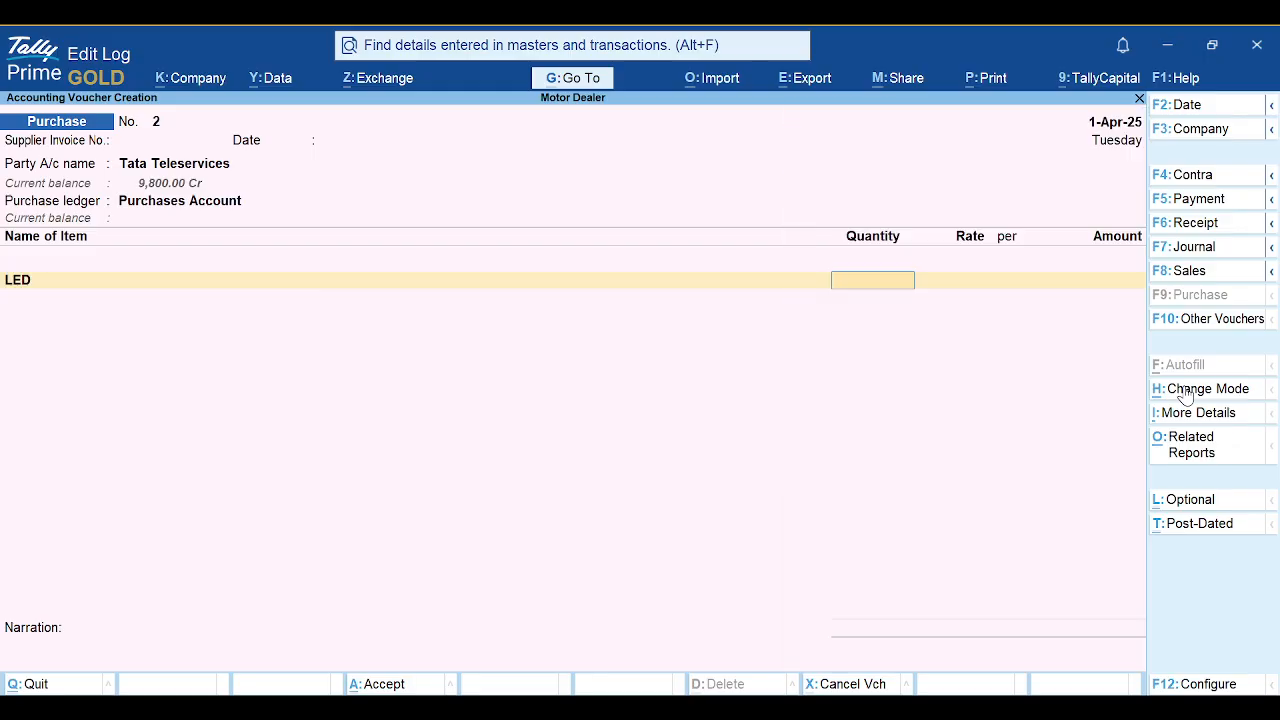
text(10)
key(Return)
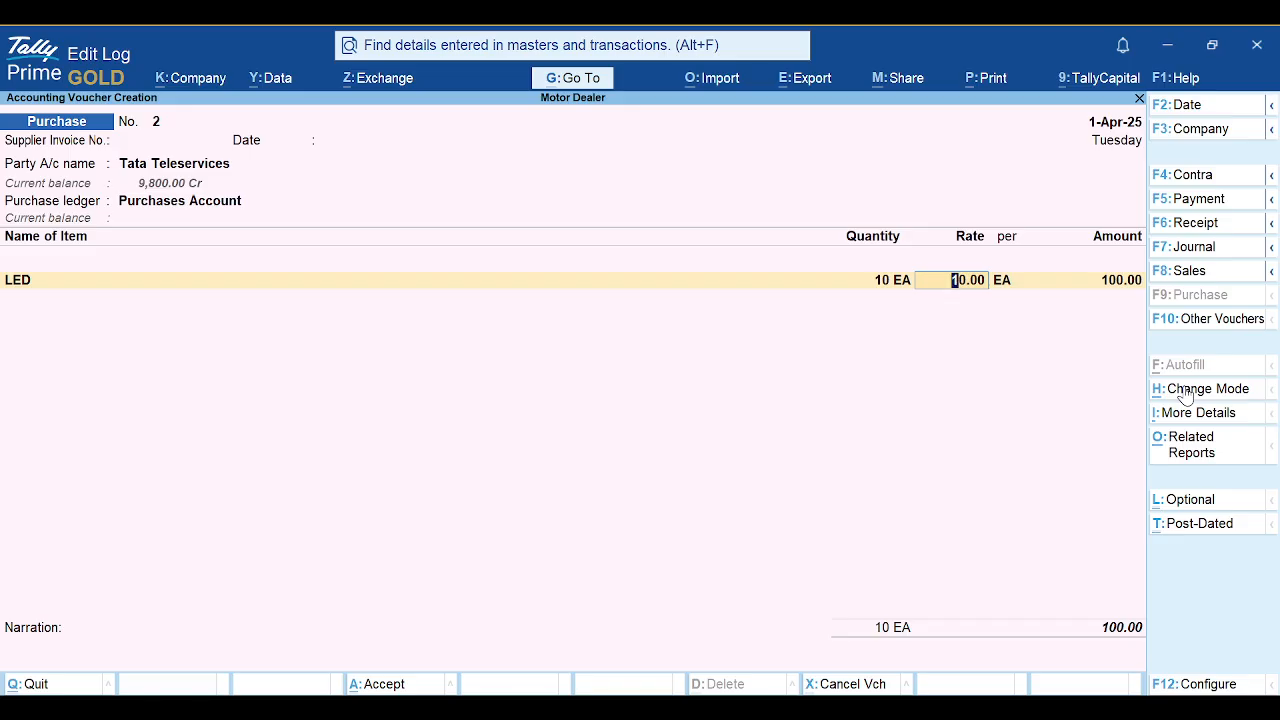
Step: Change the purchase voucher's date to 1-May-25
key(BackSpace)
key(F2)
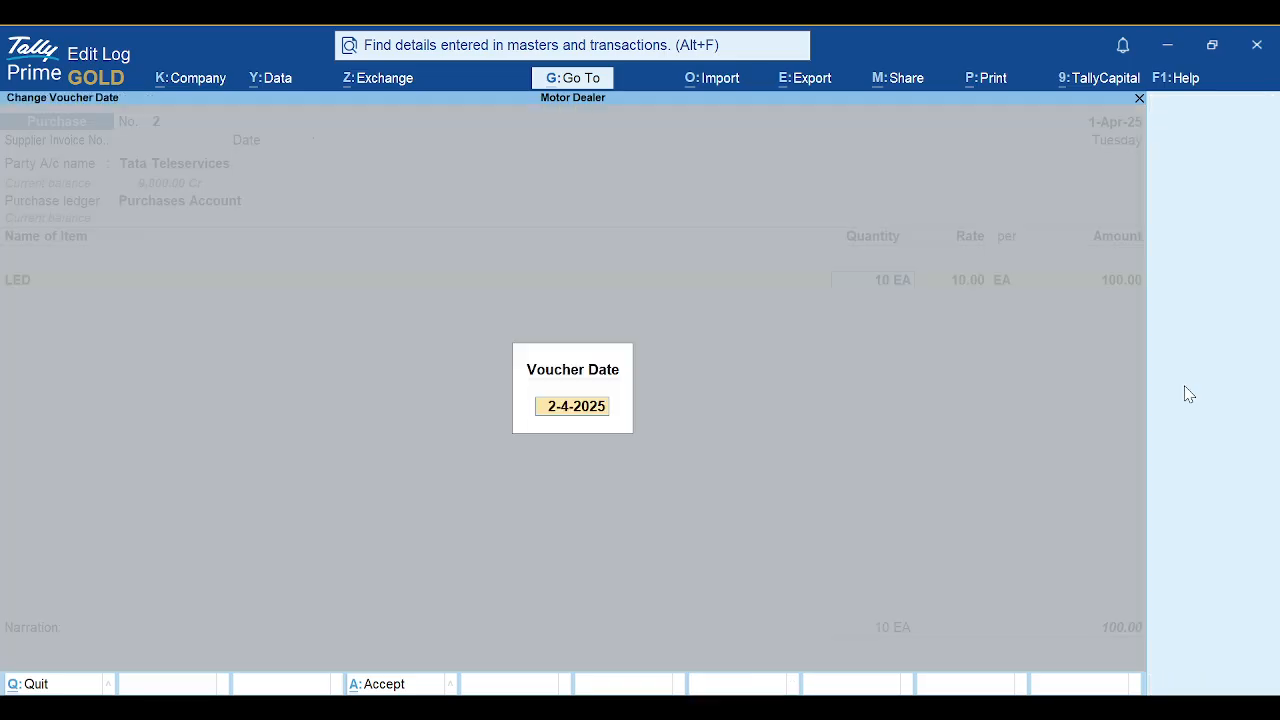
text(1-may)
key(Return)
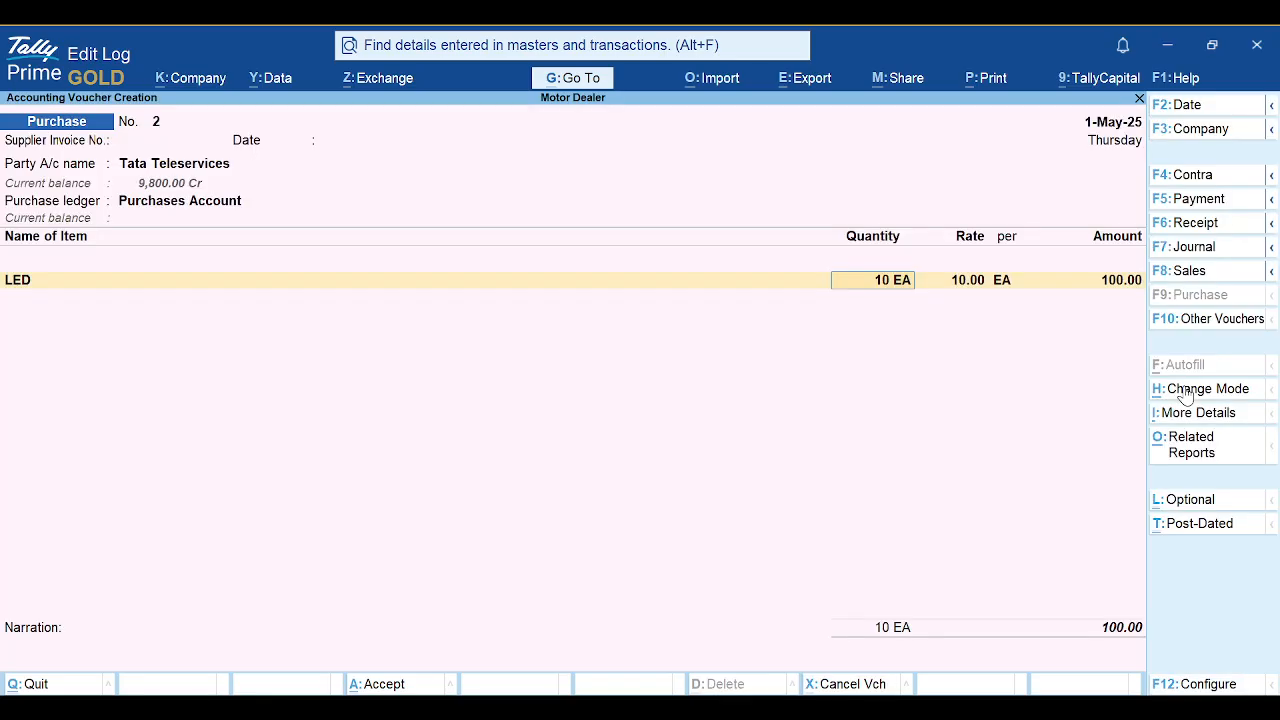
Step: Try to refresh the LED line's rate by clearing it and re-entering a quantity of 10 EA
key(Return)
key(Delete)
key(Return)
key(BackSpace)
key(BackSpace)
key(BackSpace)
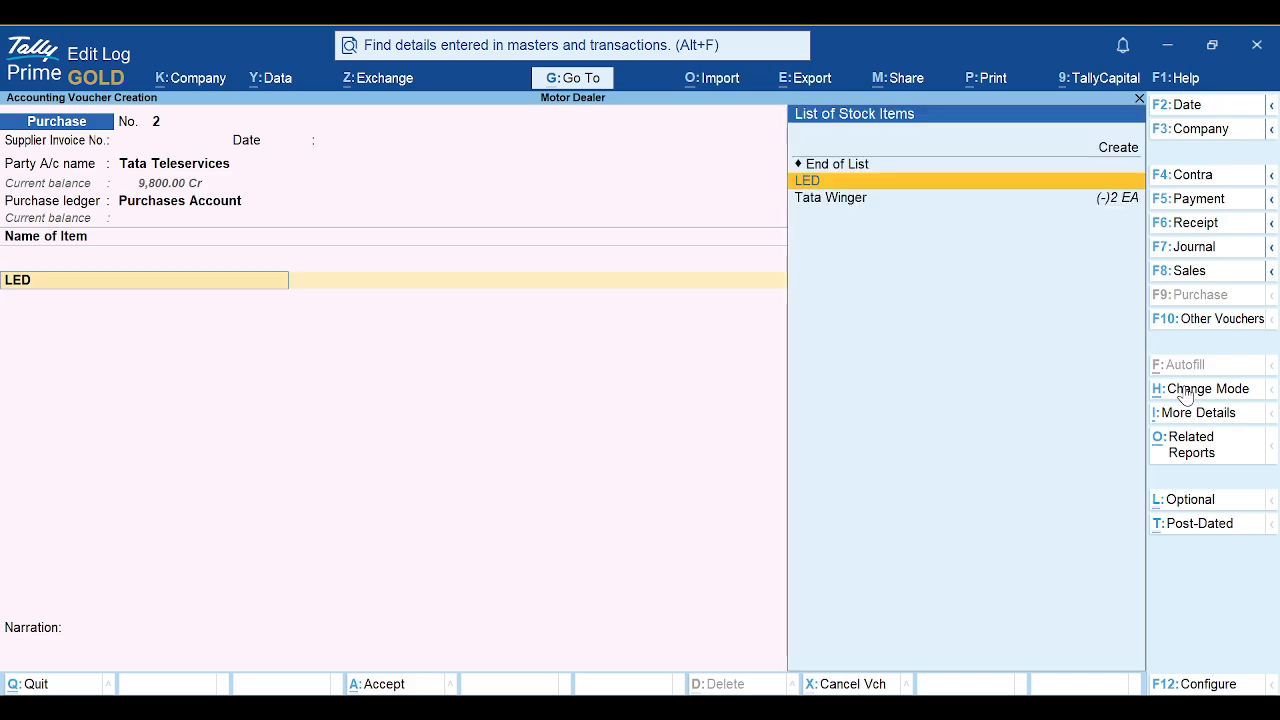
key(Return)
text(10)
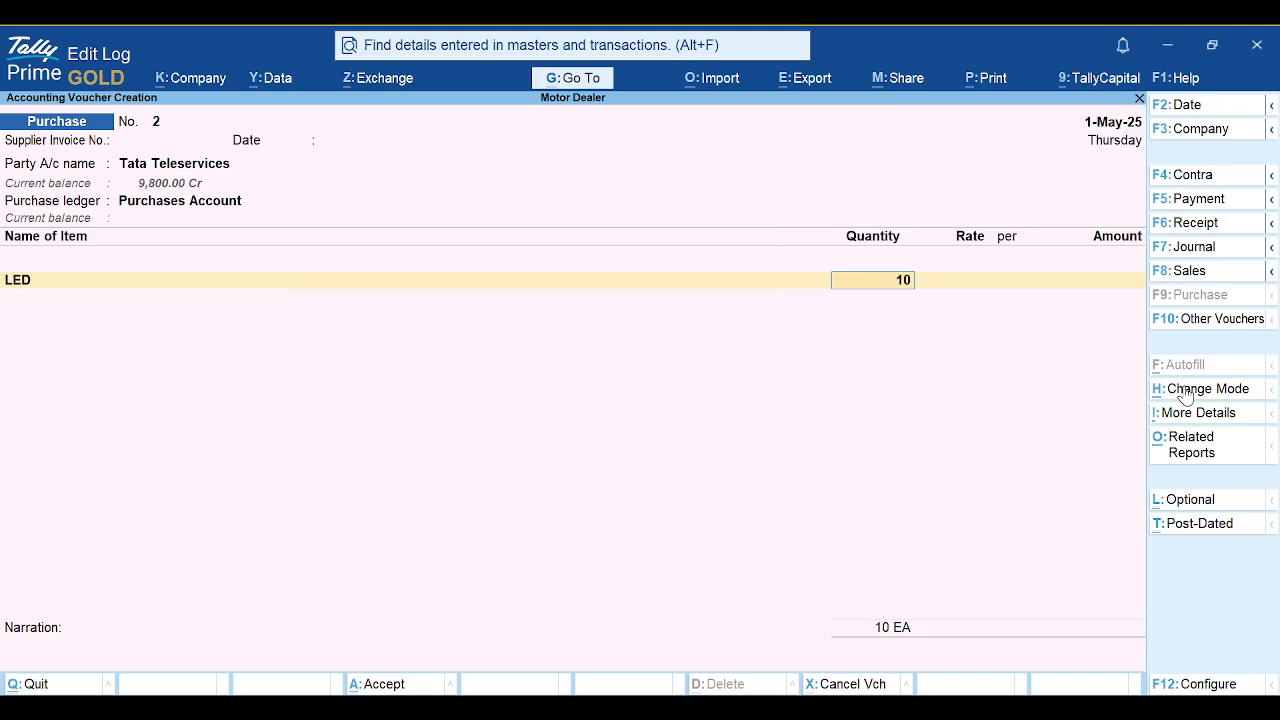
key(Return)
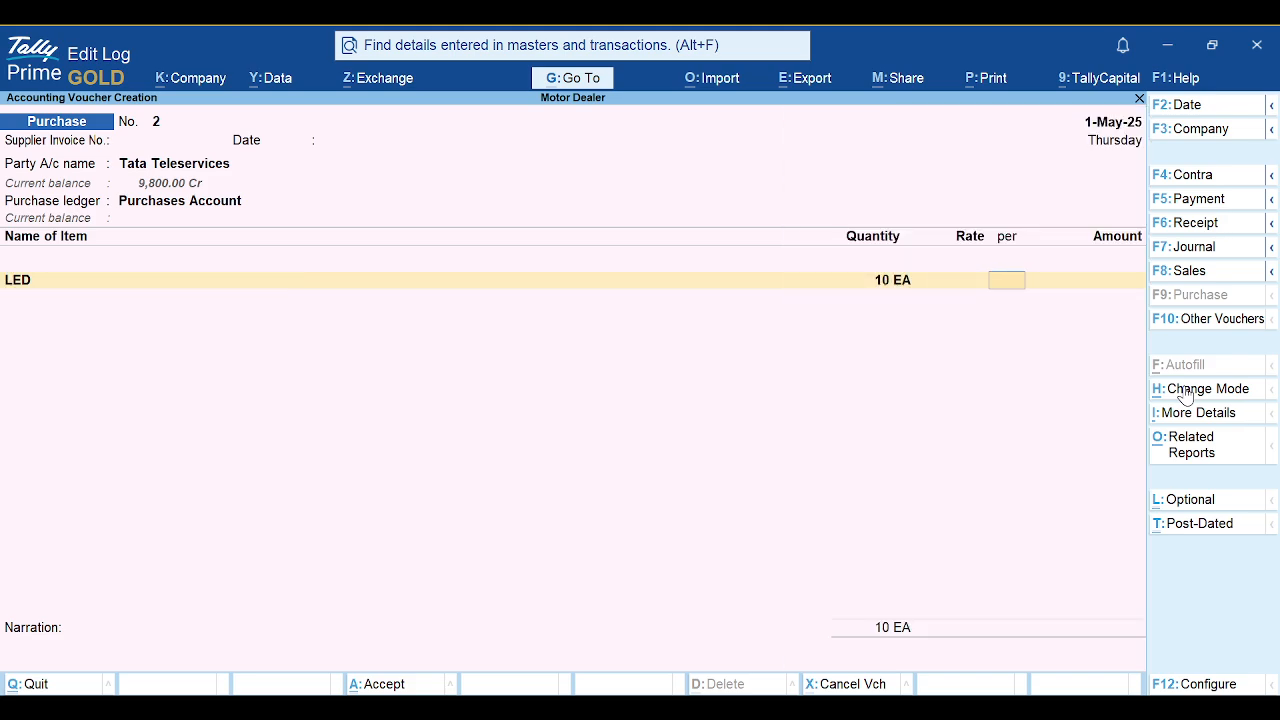
Step: Abandon the unsaved purchase voucher and return to the Gateway of Tally
key(Return)
key(Return)
key(BackSpace)
key(BackSpace)
key(BackSpace)
key(BackSpace)
key(Escape)
key(Escape)
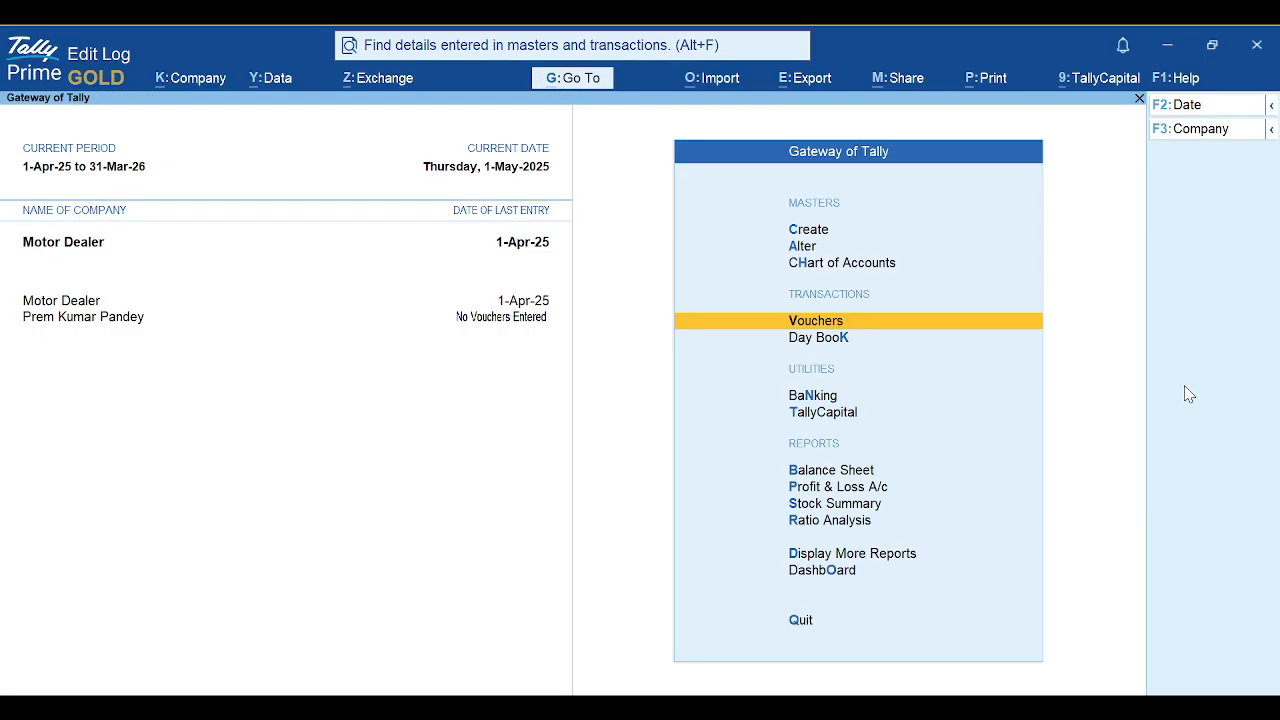
Step: Reopen voucher entry and choose Tata Teleservices as the party account for the 1-May-25 purchase
key(Return)
key(Return)
key(Return)
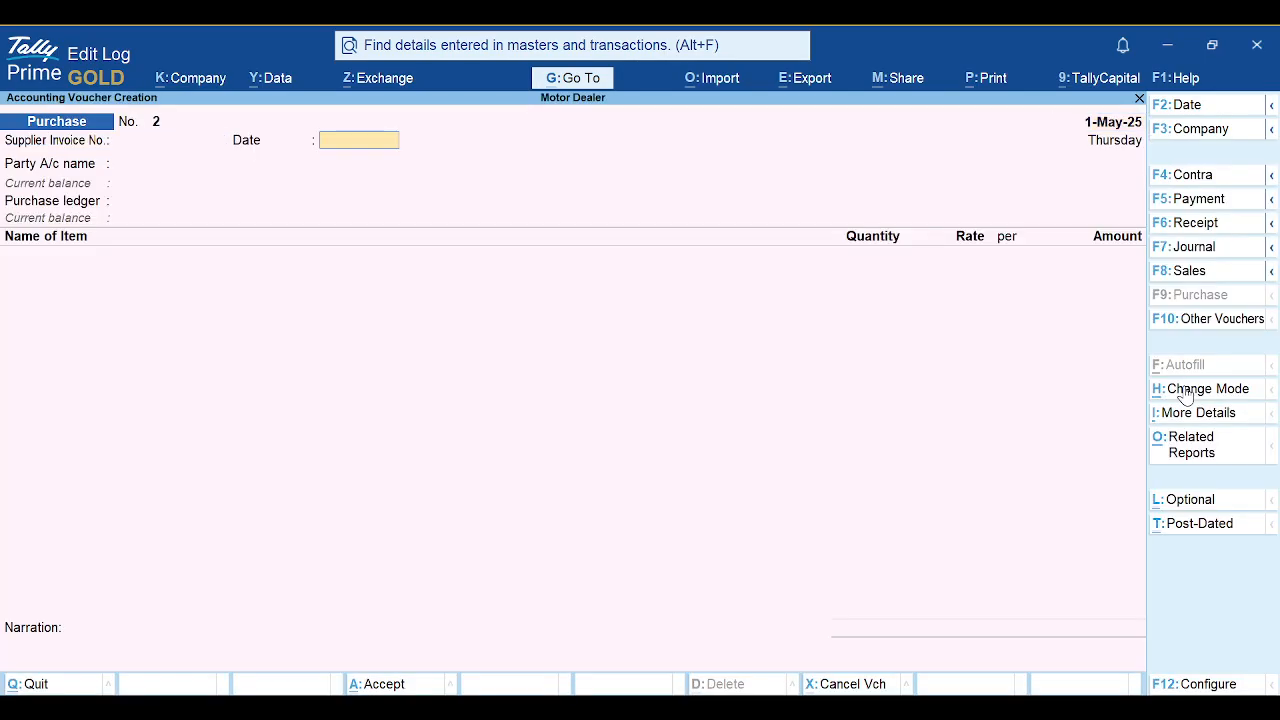
key(Return)
key(Down)
key(Down)
key(Return)
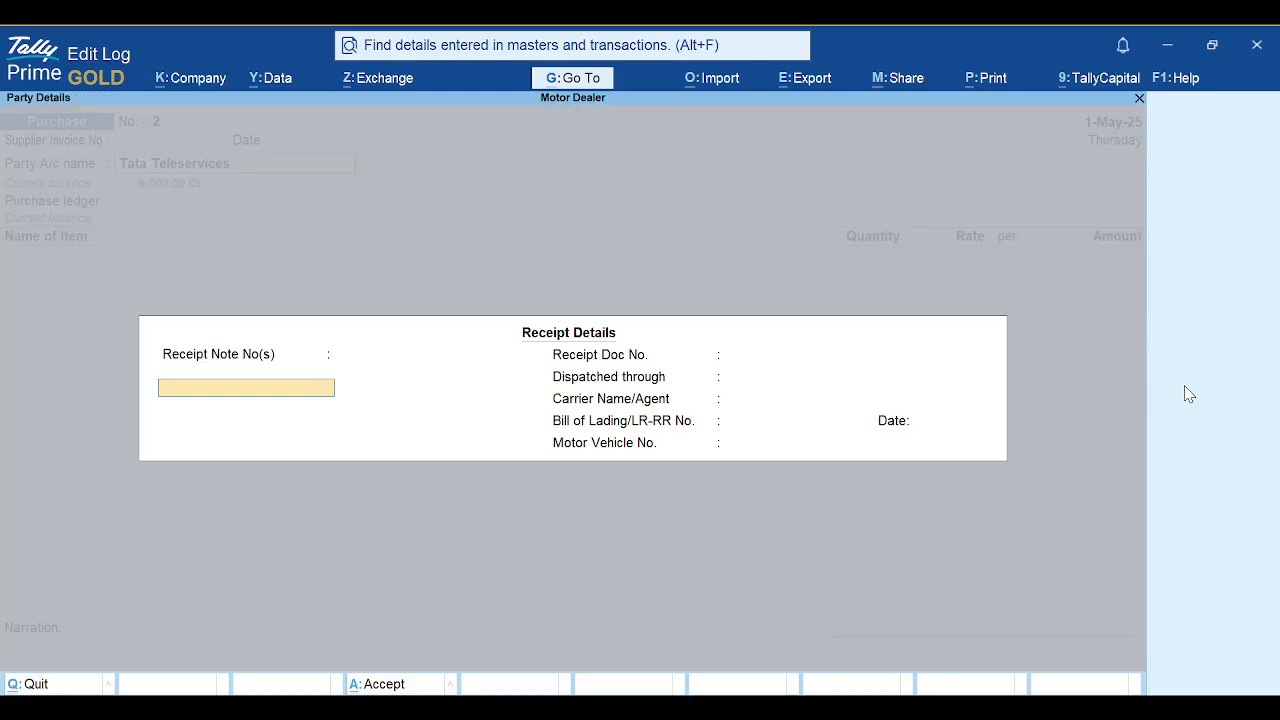
key(ctrl+a)
key(ctrl+a)
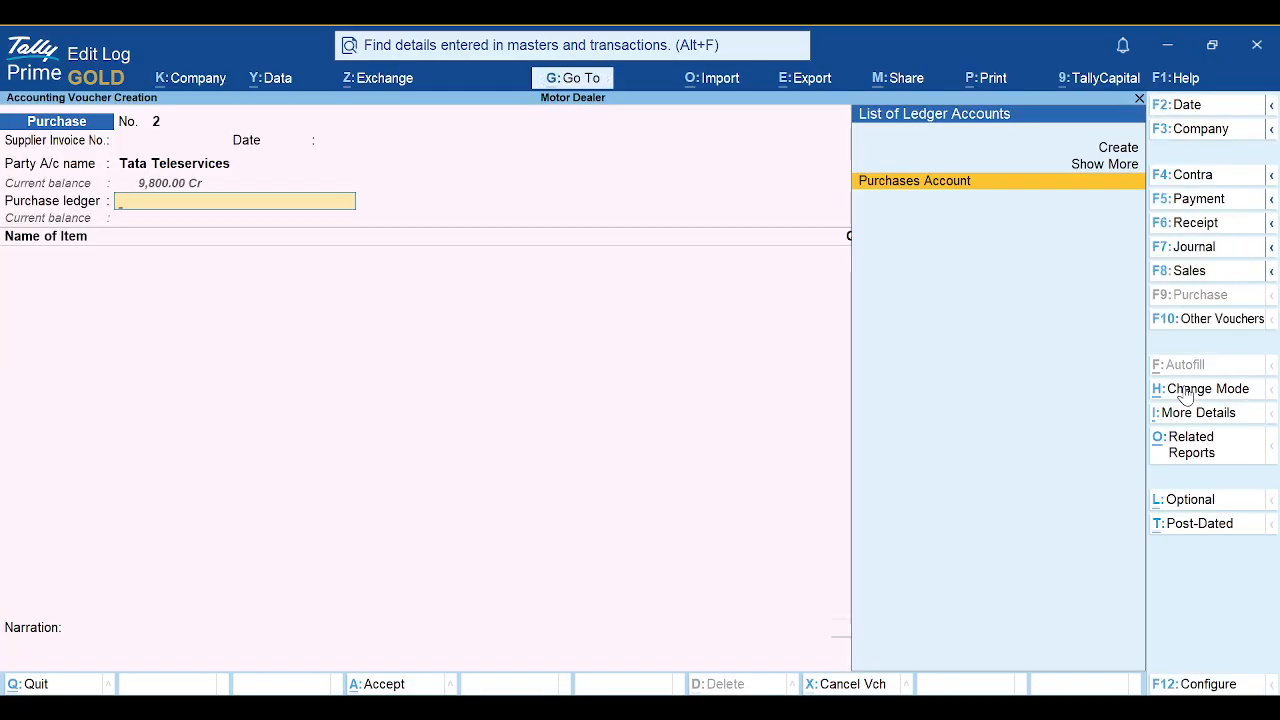
Step: Select Purchases Account as the purchase ledger, add 10 EA of LED at the standard rate, and save the voucher
key(Return)
text(Le)
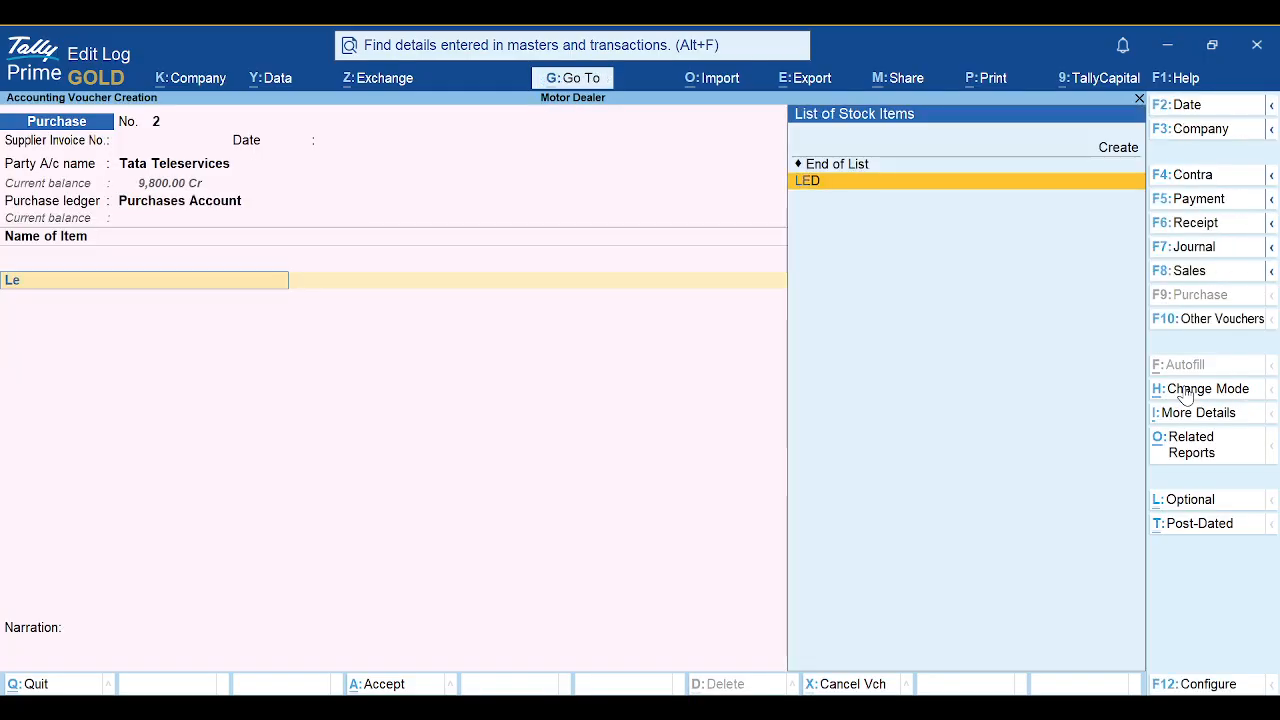
key(Return)
text(10)
key(Return)
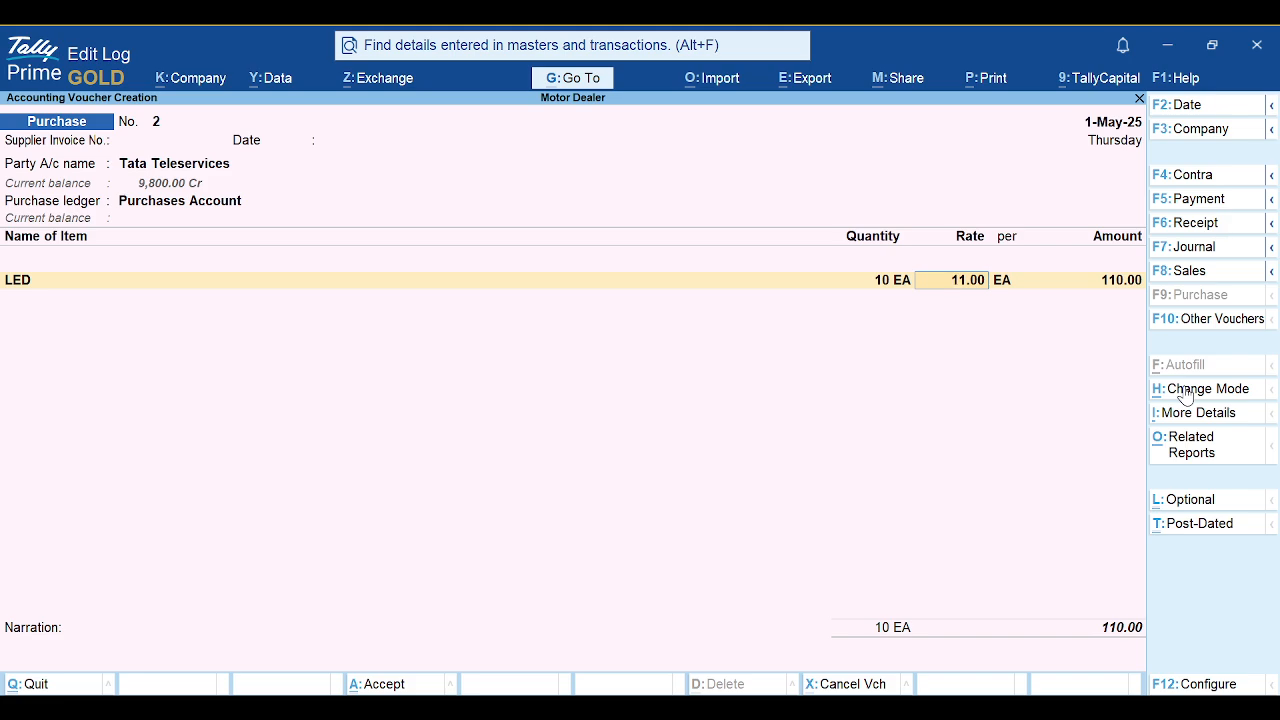
key(ctrl+a)
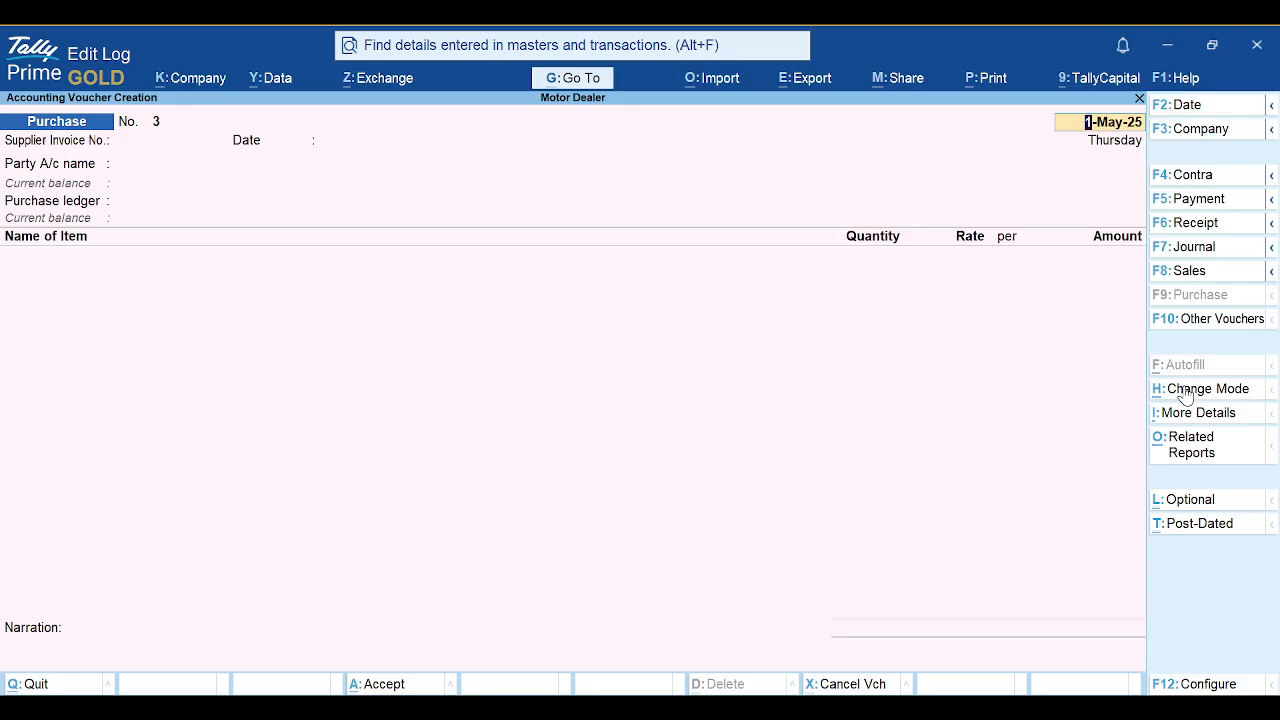
Step: Set the new purchase voucher's date to 1-Dec-25
key(F2)
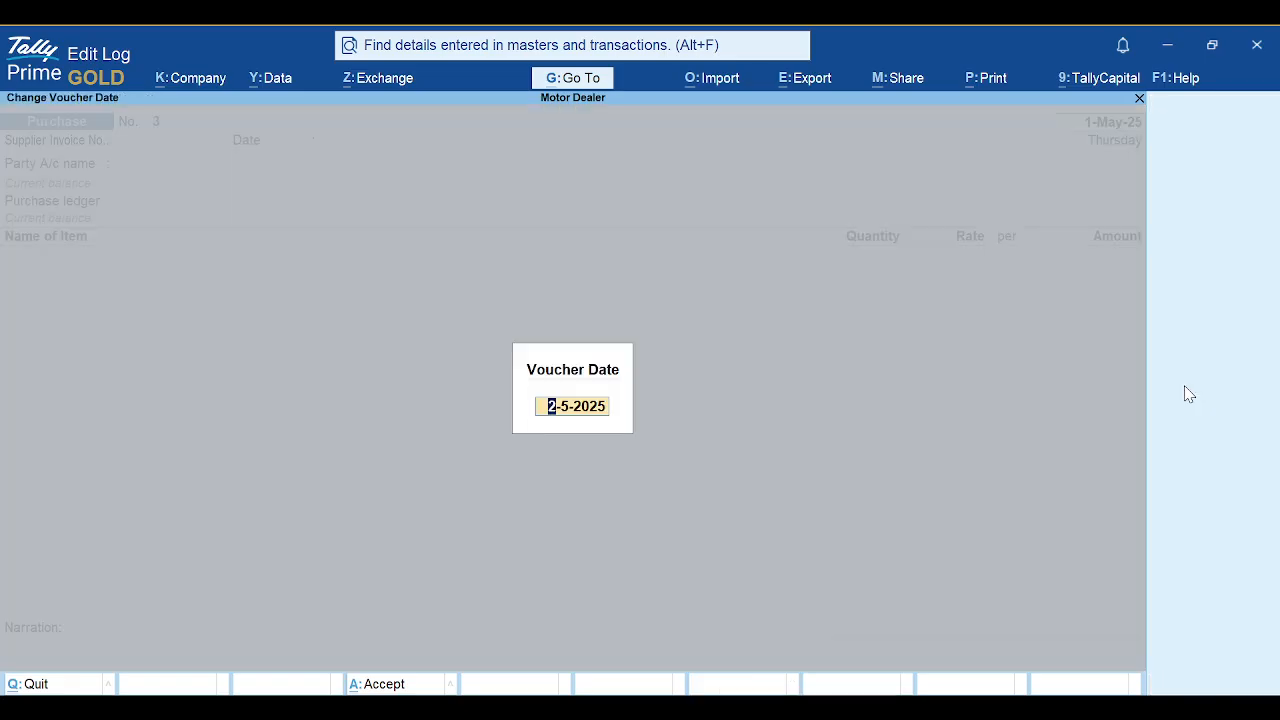
text(1dec)
key(Return)
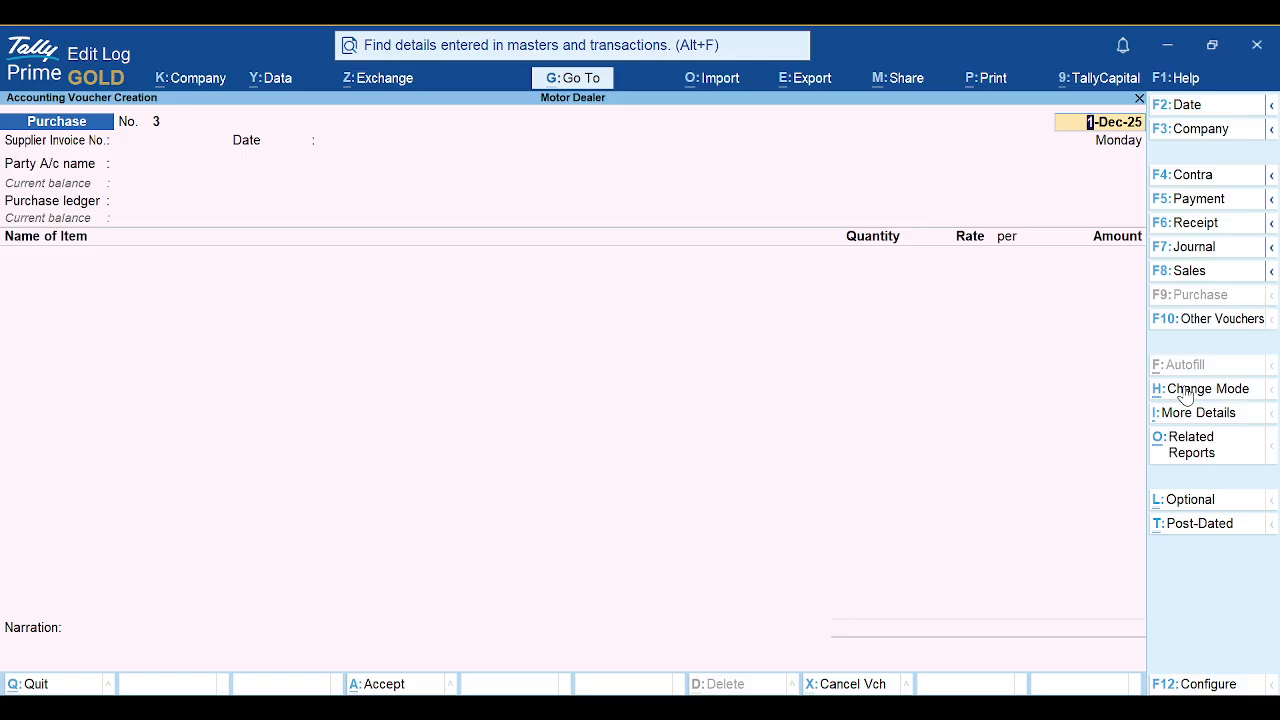
Step: Choose Tata Teleservices as the party account for the 1-Dec-25 purchase, leaving the supplier invoice and receipt details blank
key(Return)
key(Return)
key(Return)
text(Ta)
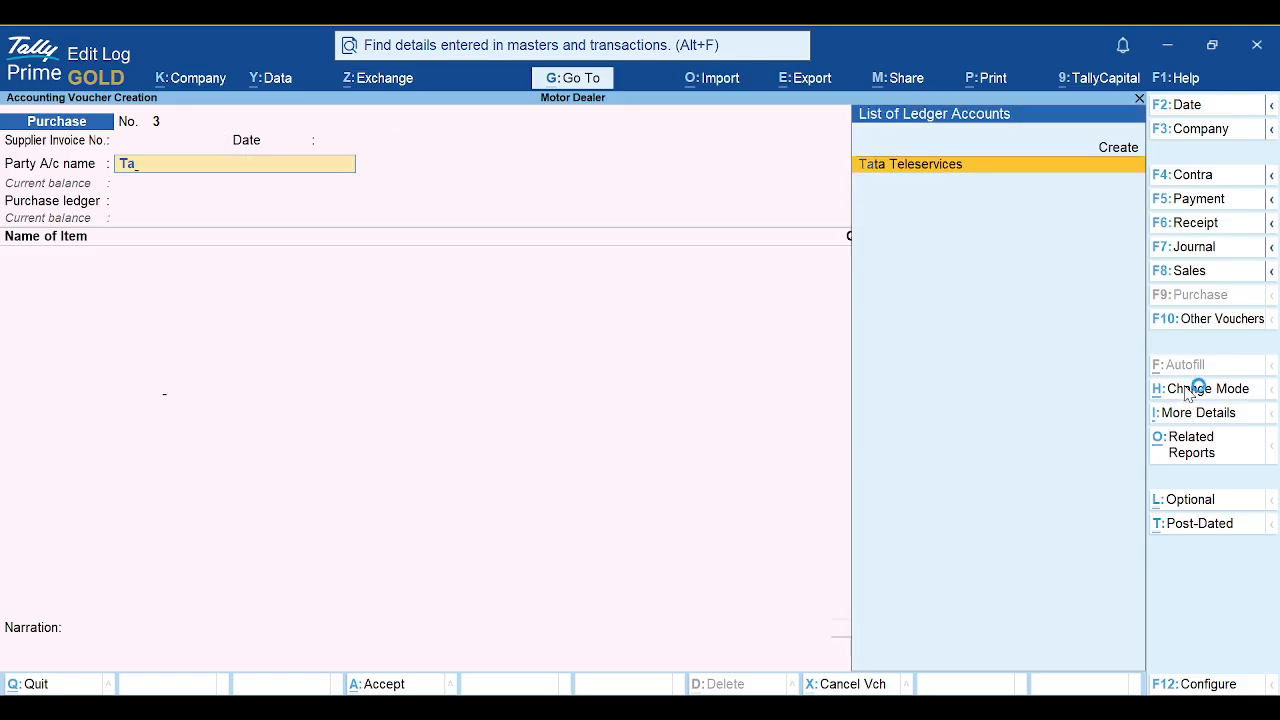
key(Return)
key(Return)
key(Return)
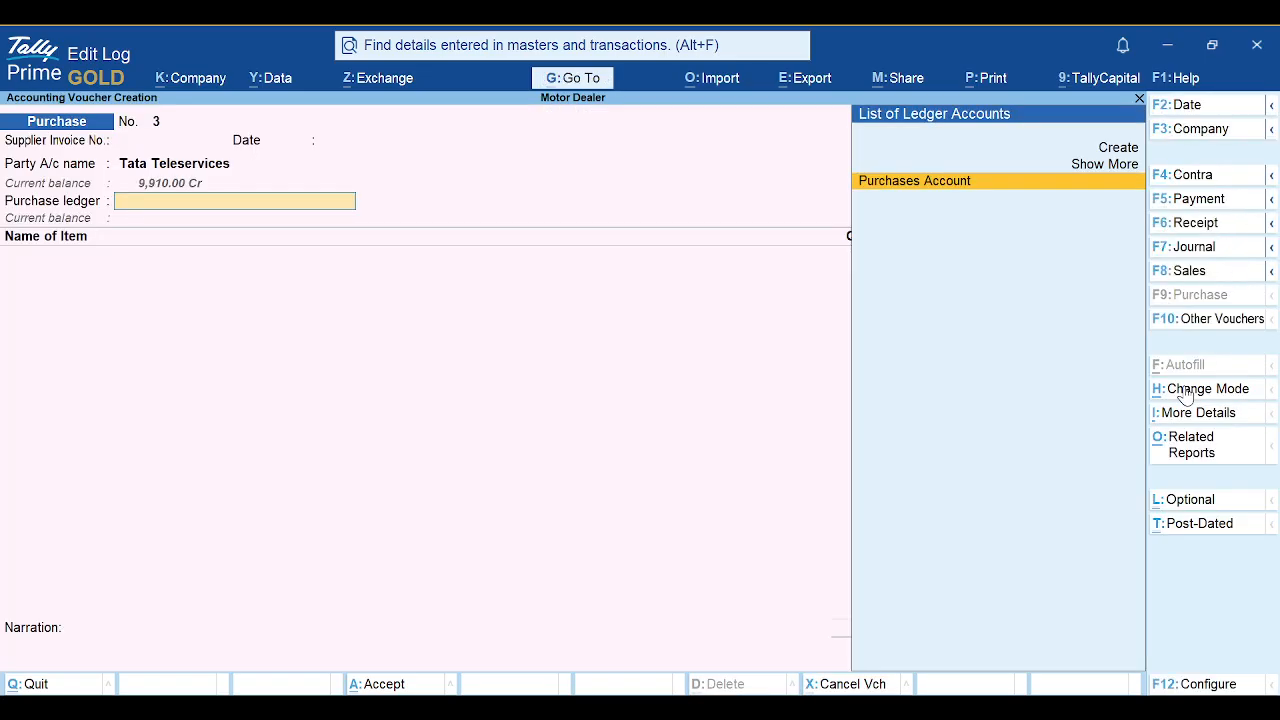
Step: Select Purchases Account as the purchase ledger and add the item LED with a quantity of 15 EA
key(Return)
text(Led)
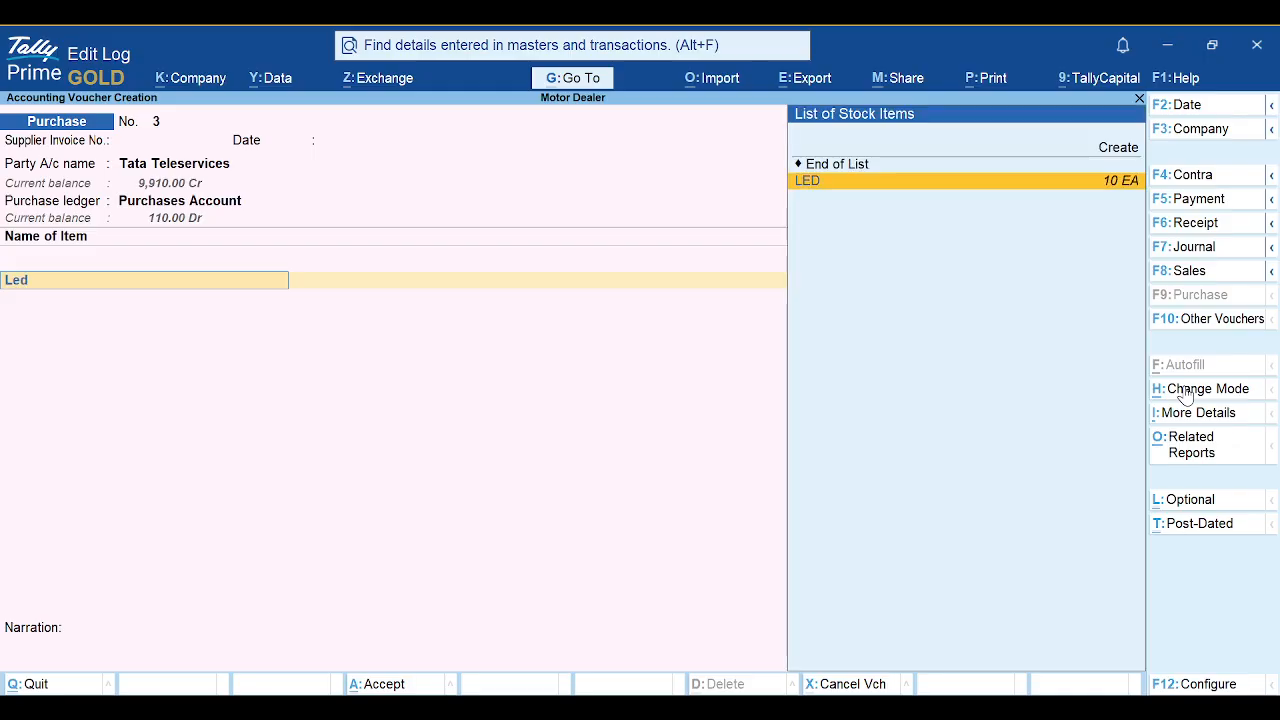
key(Return)
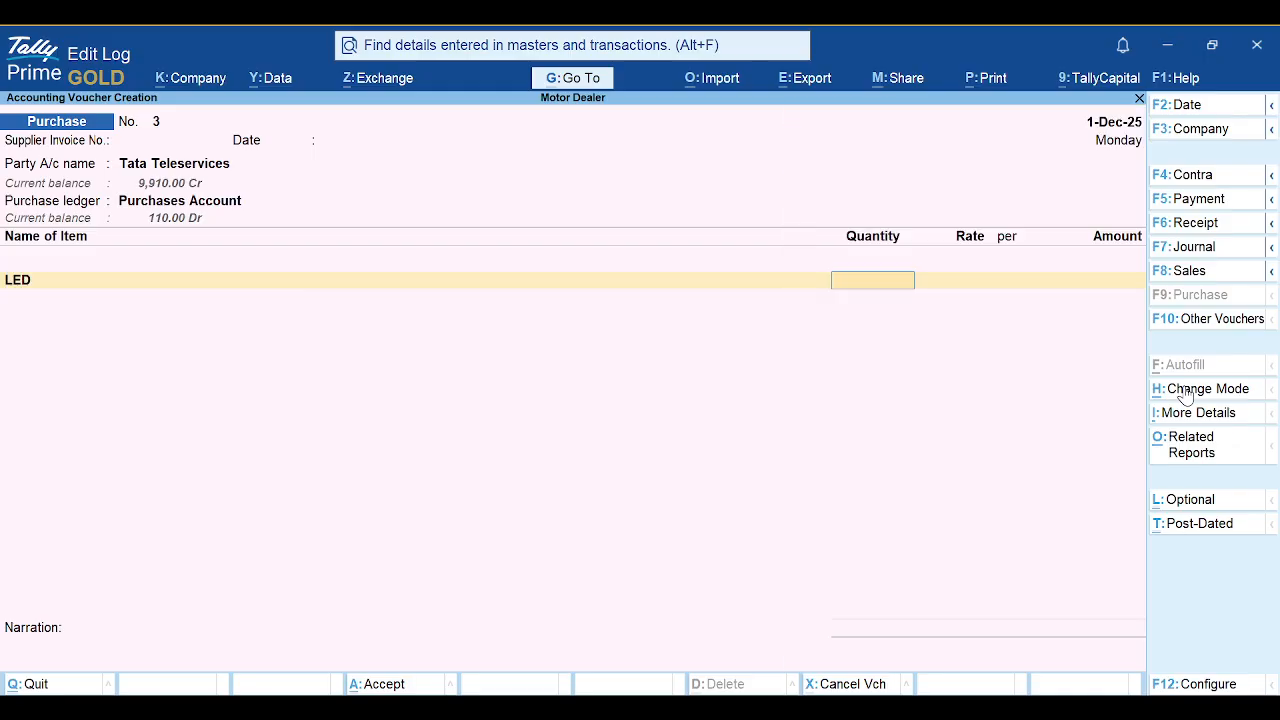
text(15)
key(Return)
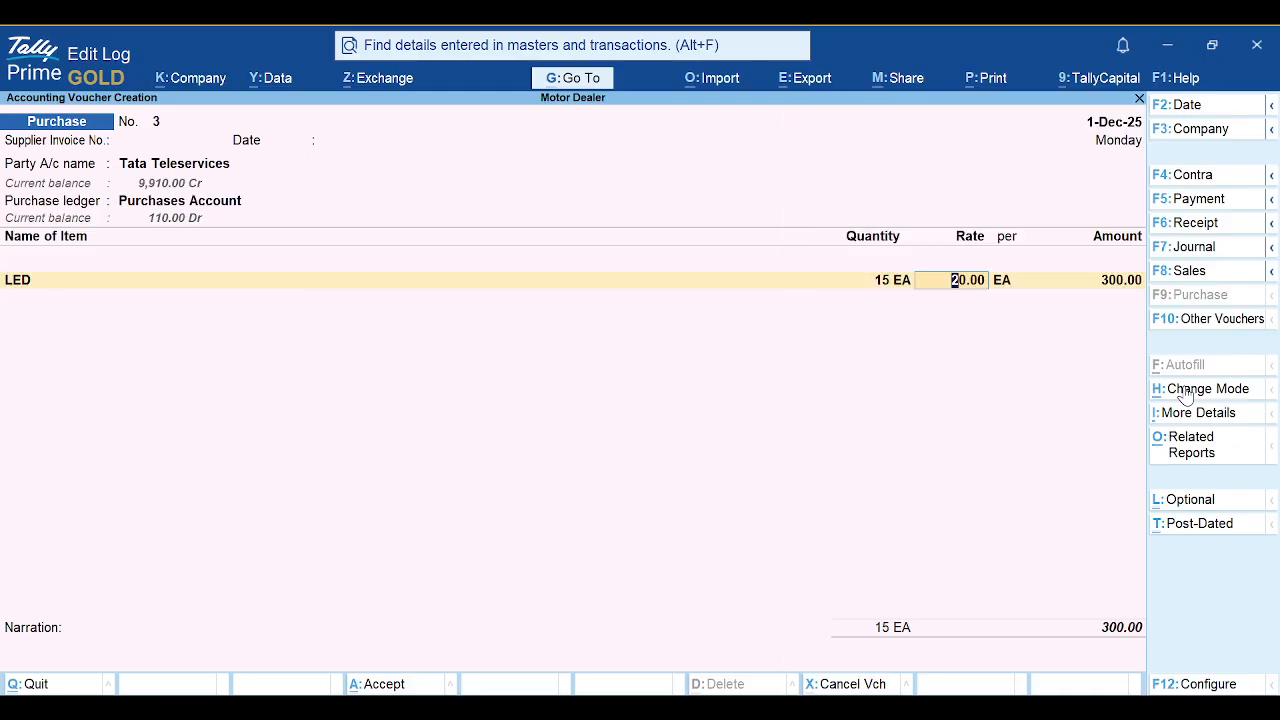
Step: Save the 1-Dec-25 purchase voucher for 15 EA of LED
key(ctrl)
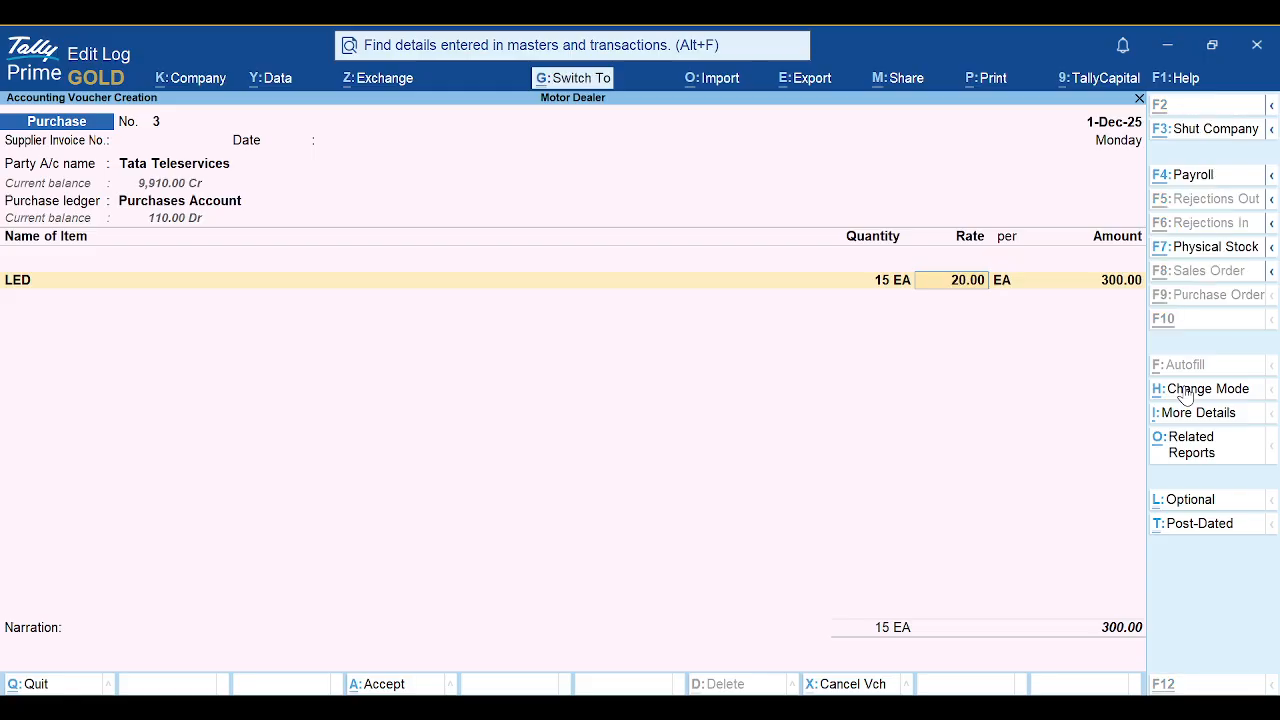
key(ctrl)
key(ctrl)
key(ctrl+a)
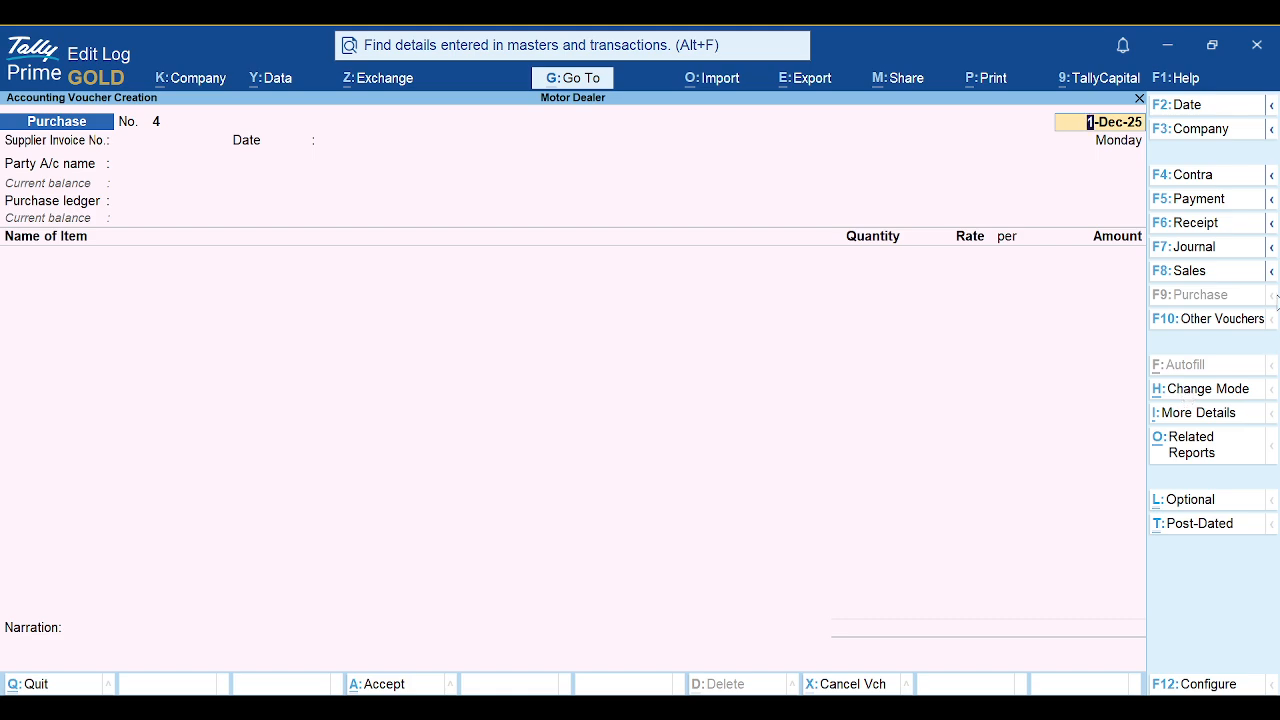
Step: Start a sales voucher dated 1-Dec-25 with the individual customer's ledger listed after Cash as party, leaving the dispatch and party details unchanged
click(1180, 274)
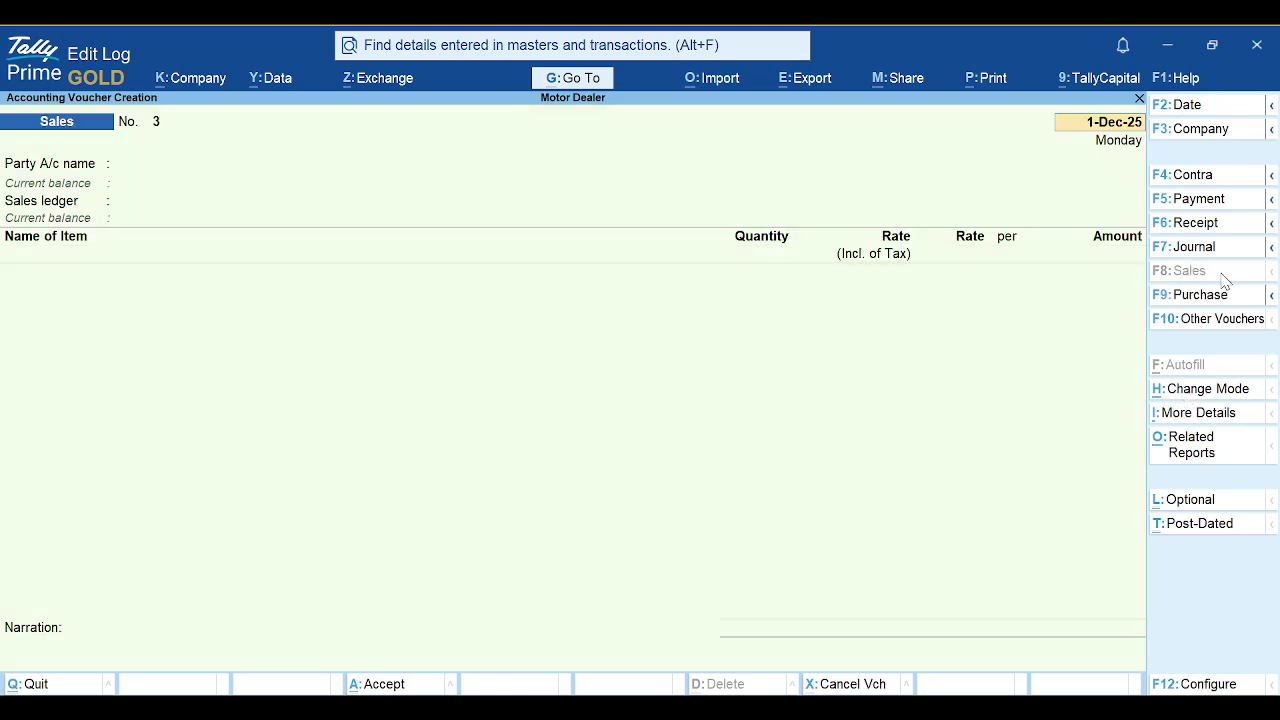
click(1273, 296)
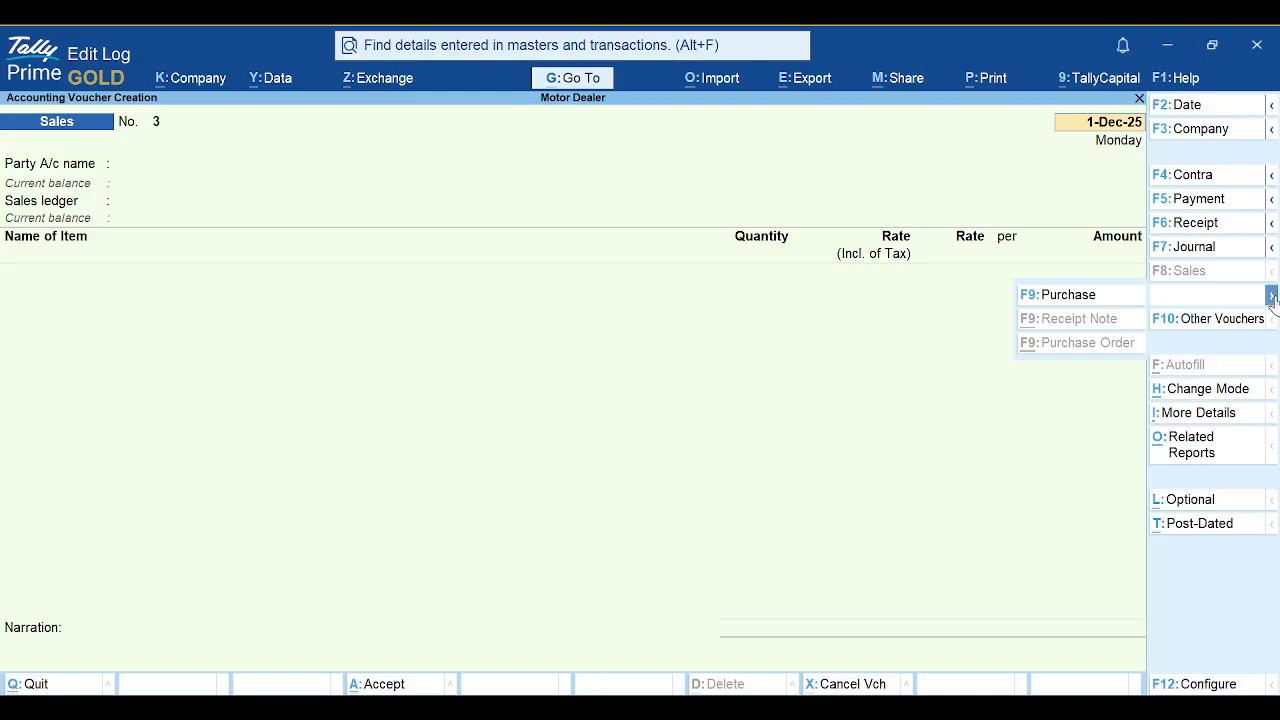
click(1271, 226)
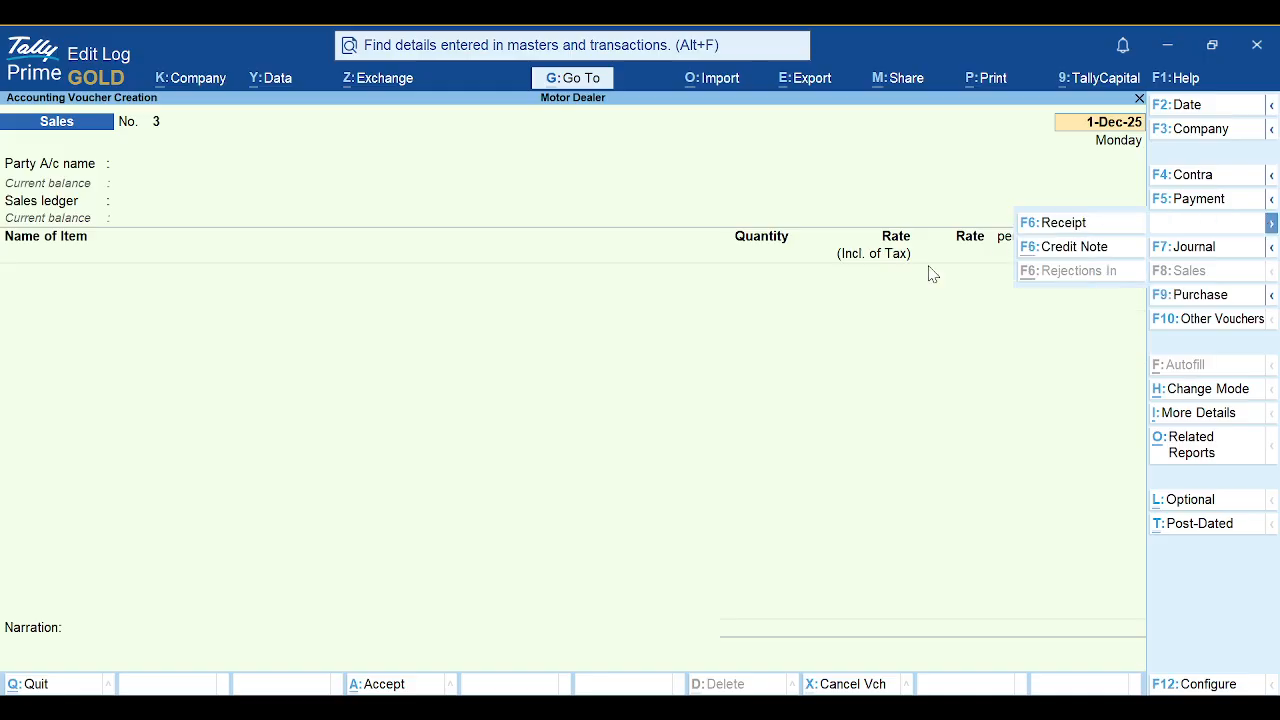
click(214, 169)
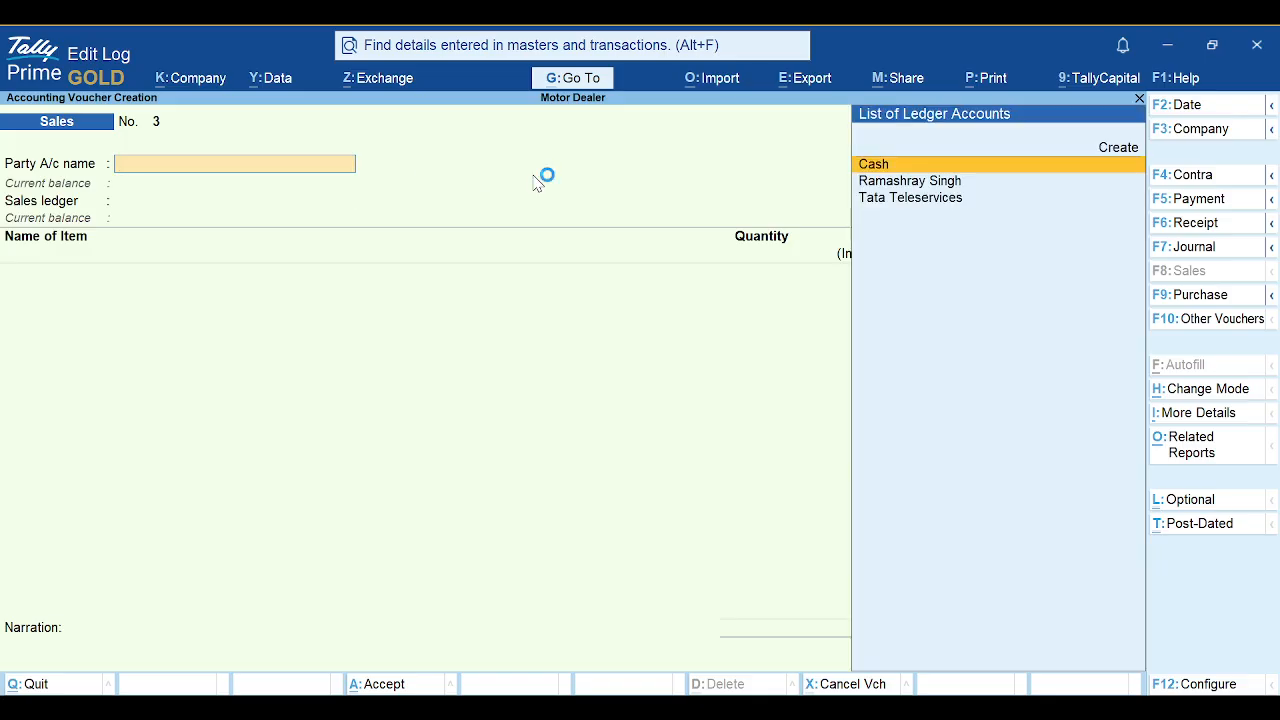
key(Down)
key(Return)
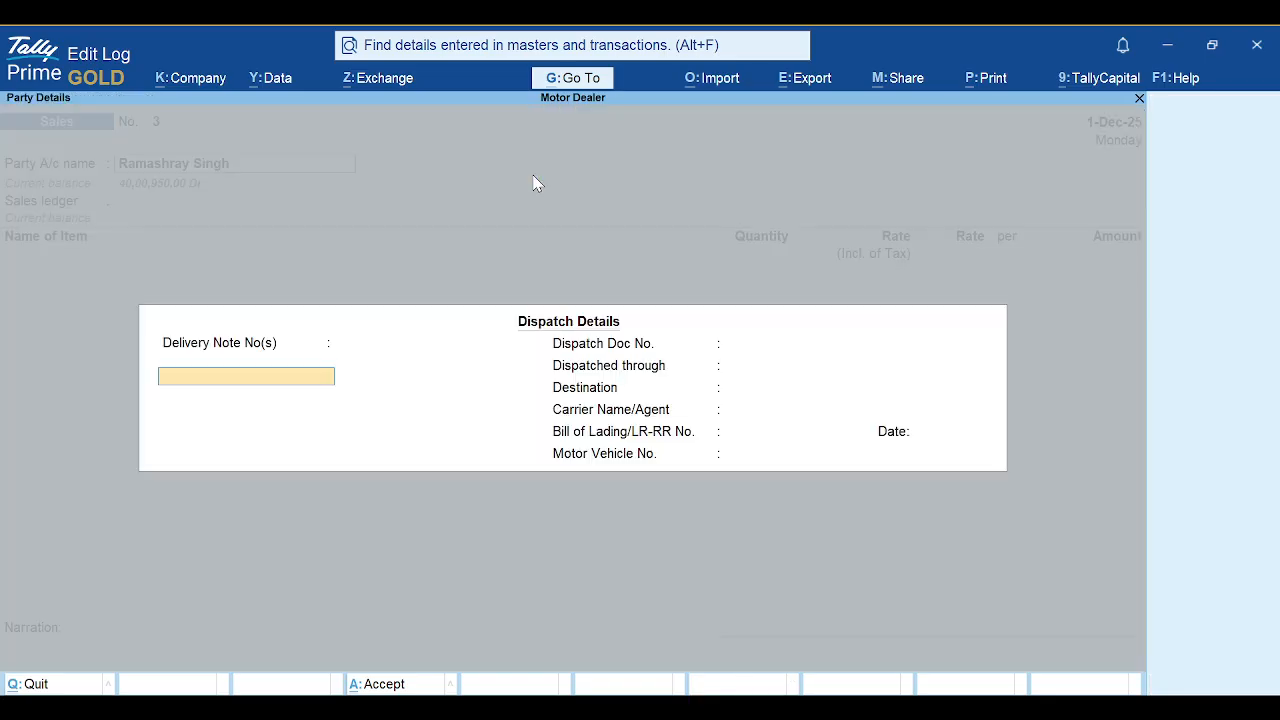
key(ctrl+a)
key(ctrl+a)
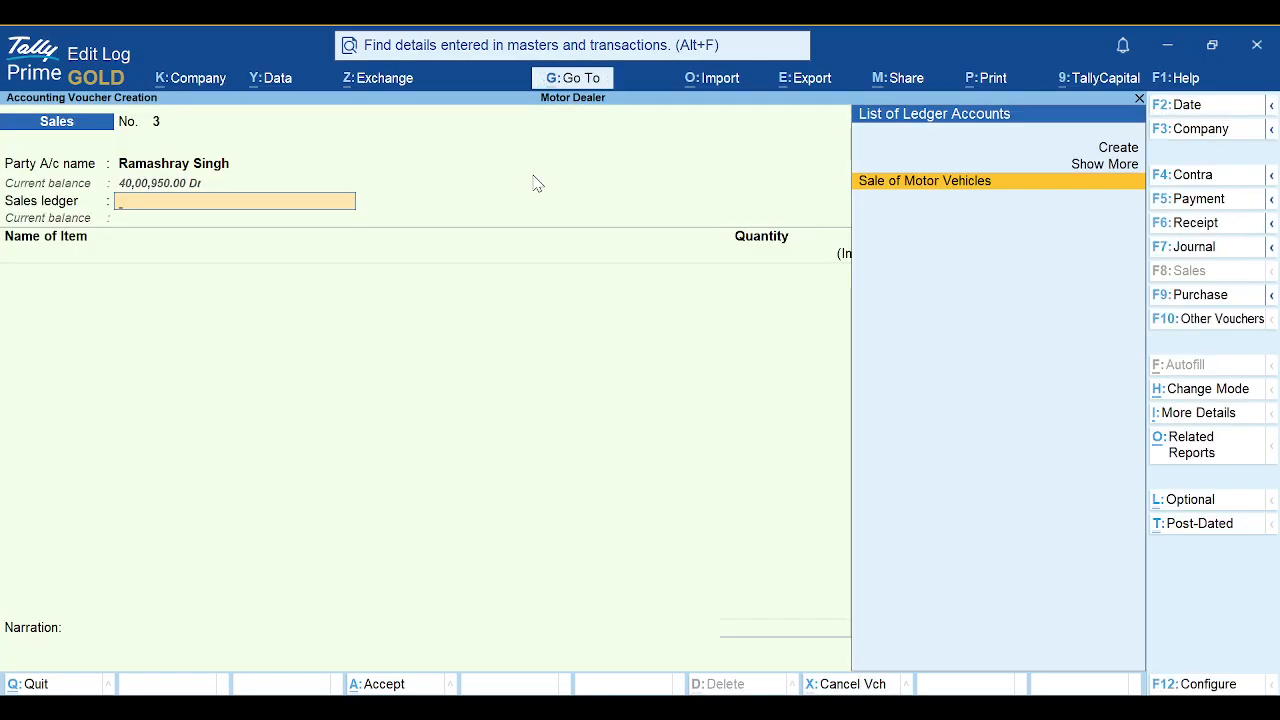
Step: Create a ledger named Sales Account under the Sales Accounts group and use it as the voucher's sales ledger
key(alt+c)
text(Sale)
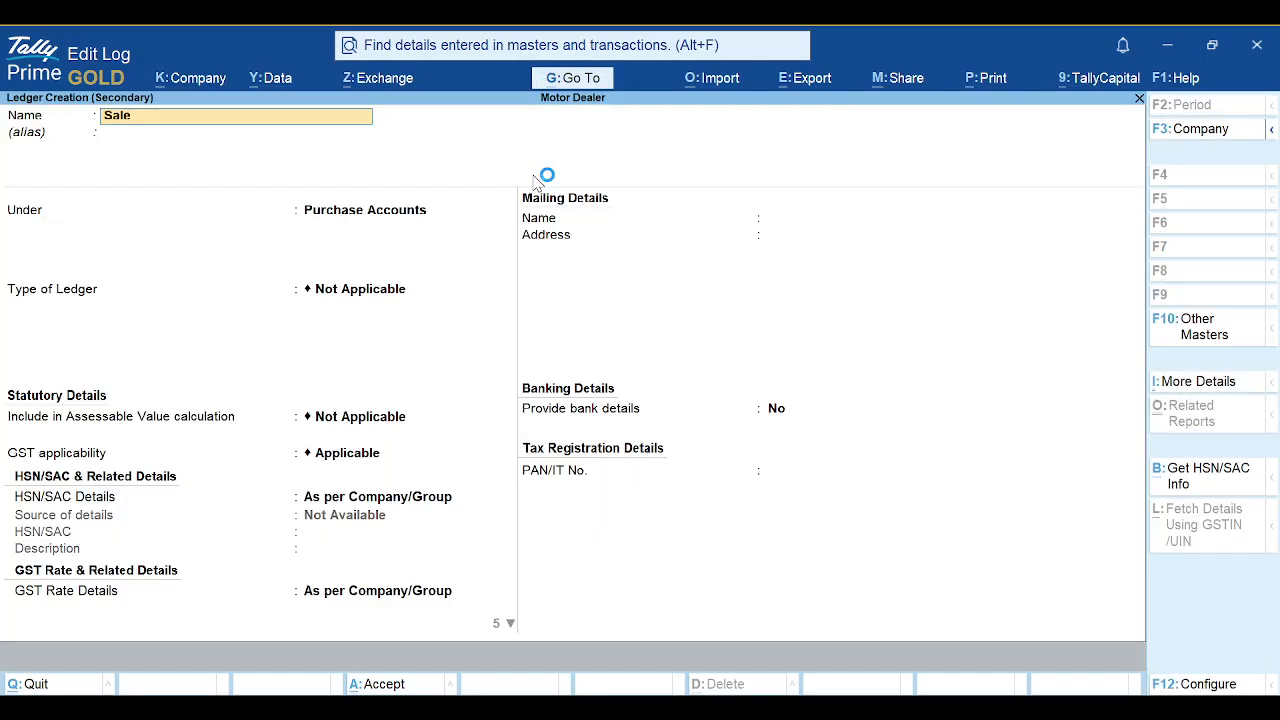
text(s Account)
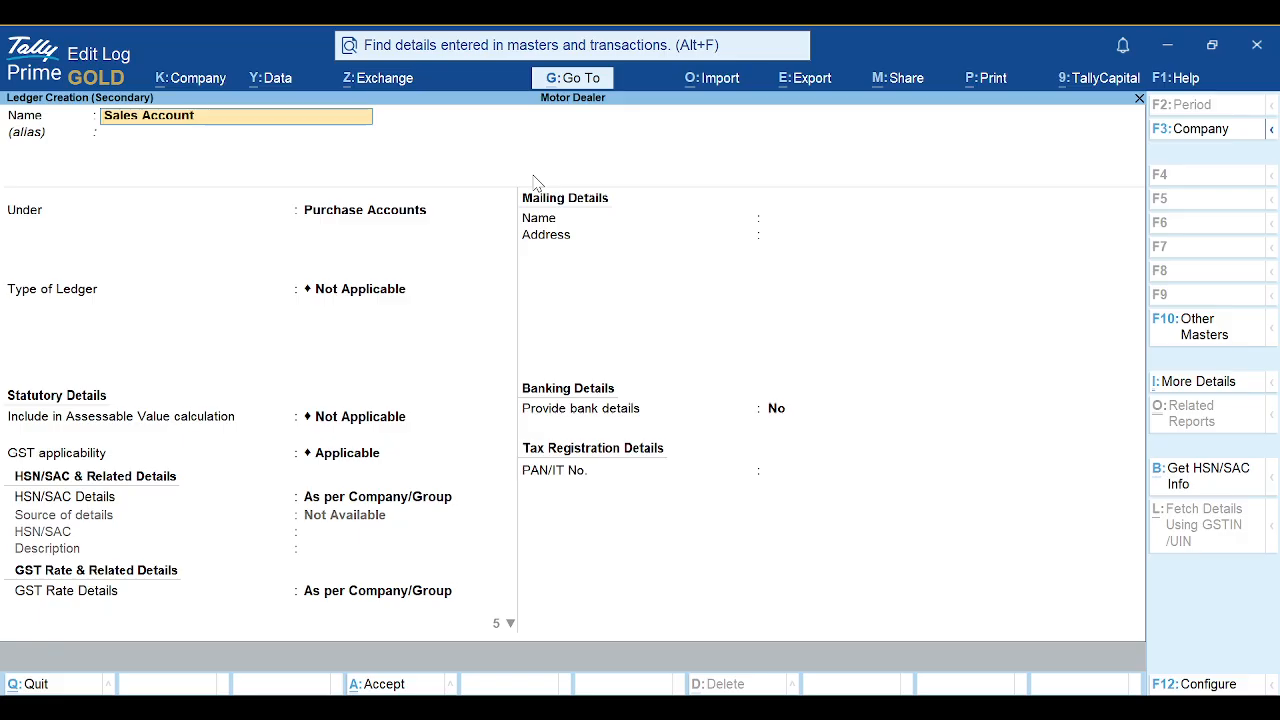
key(Return)
text(Sales)
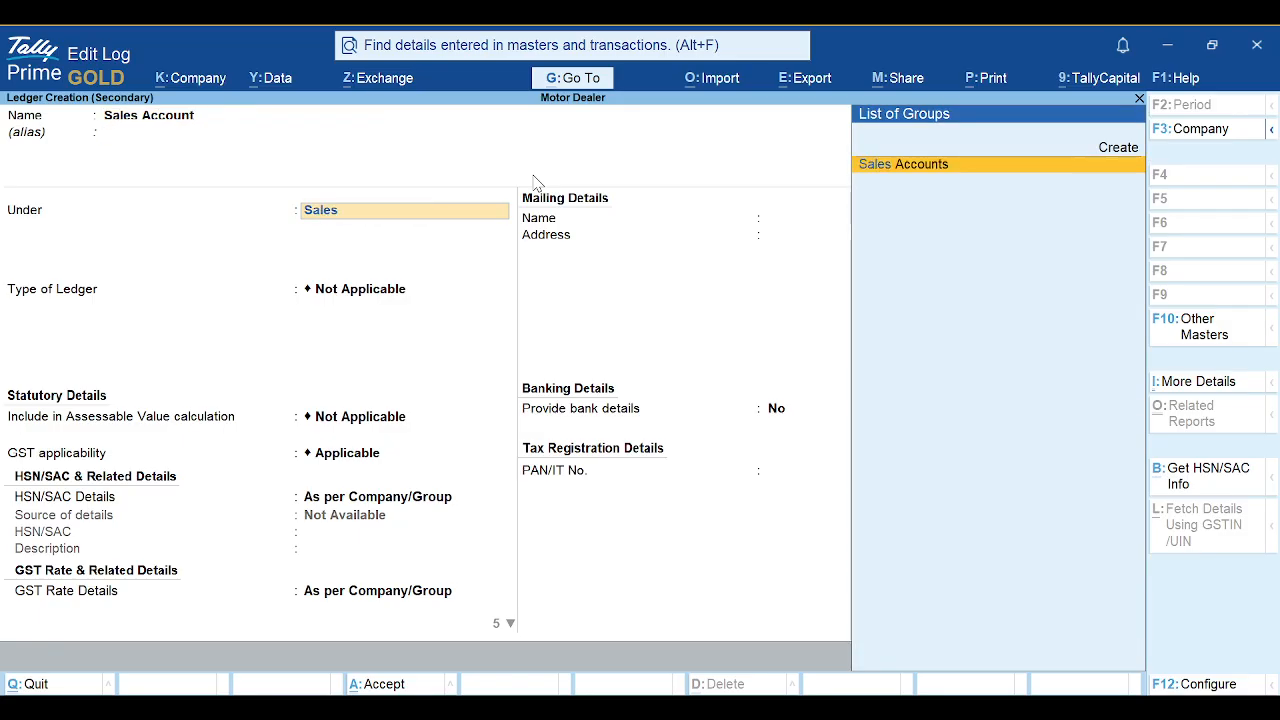
key(Return)
key(Return)
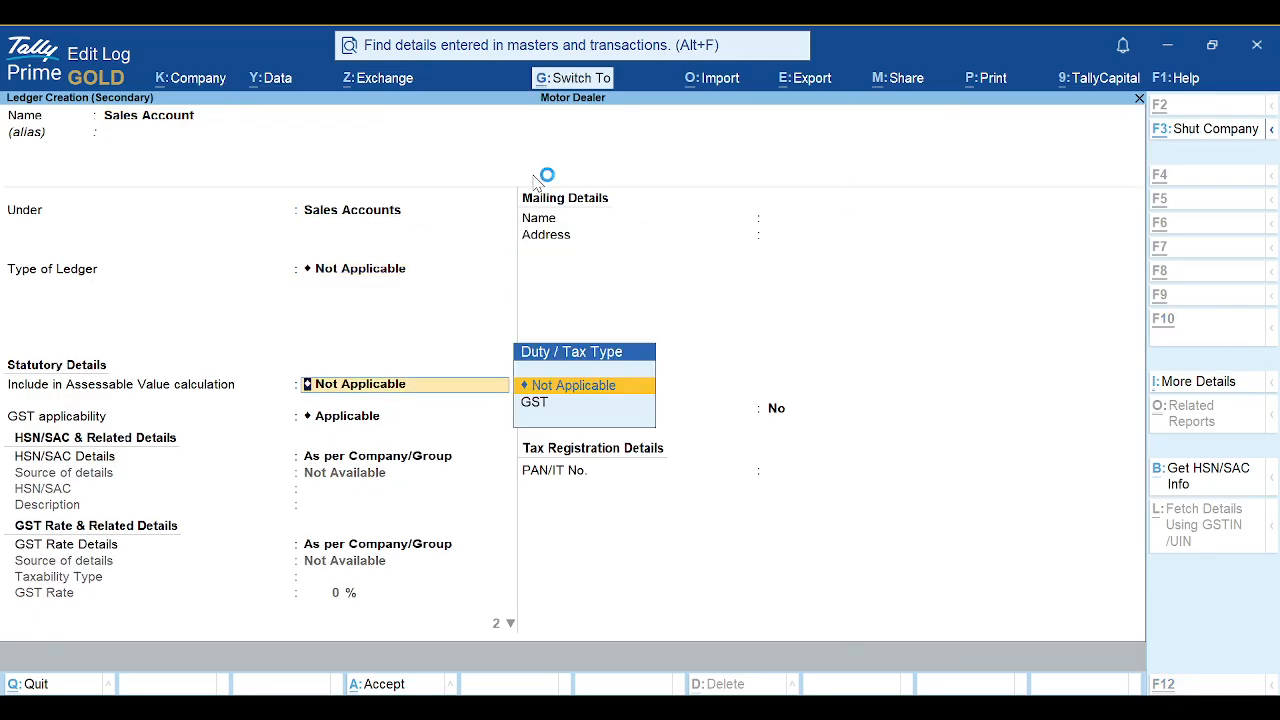
key(ctrl+a)
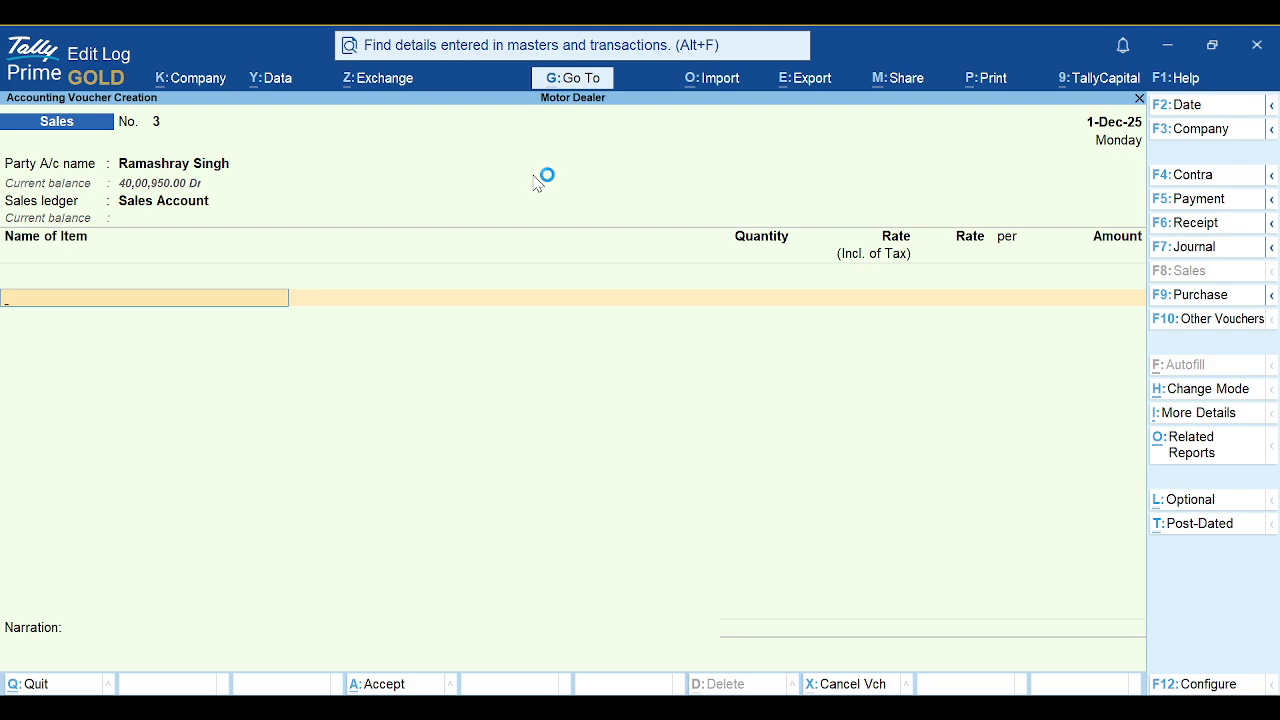
Step: Add the item LED with a quantity of 10 EA at the standard selling rate and save the sales voucher
text(Led)
key(Return)
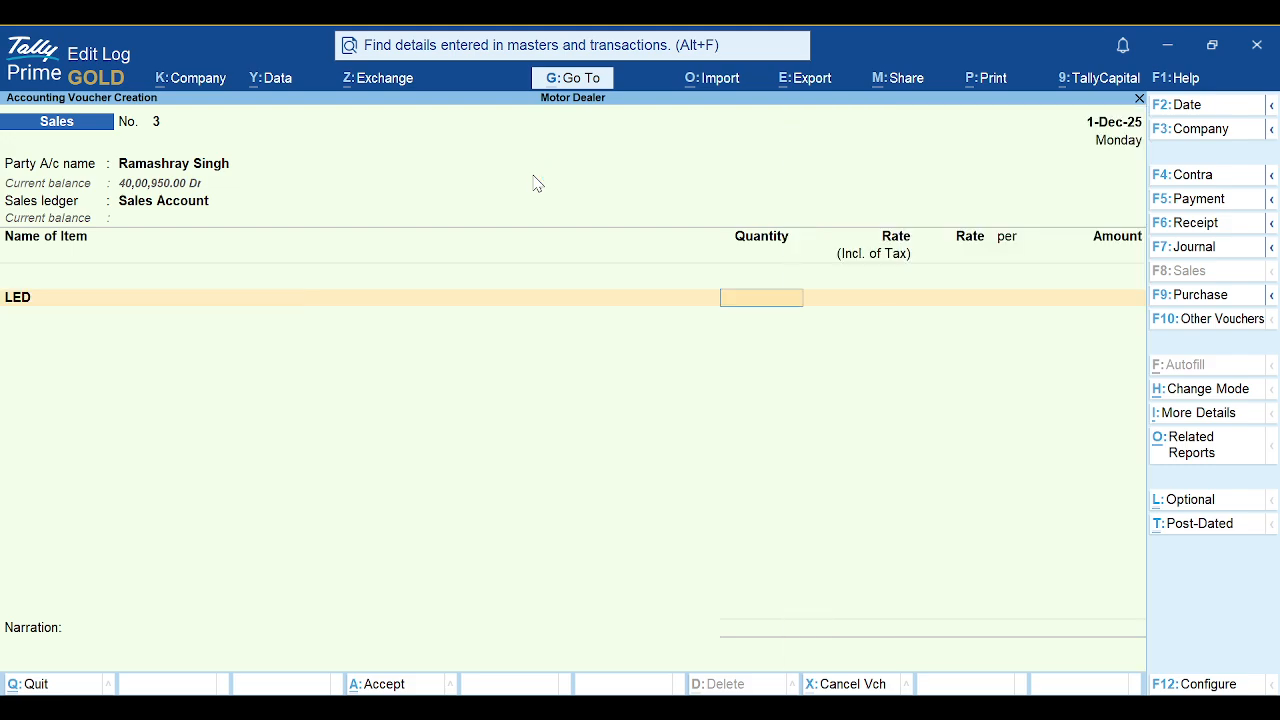
text(10)
key(Return)
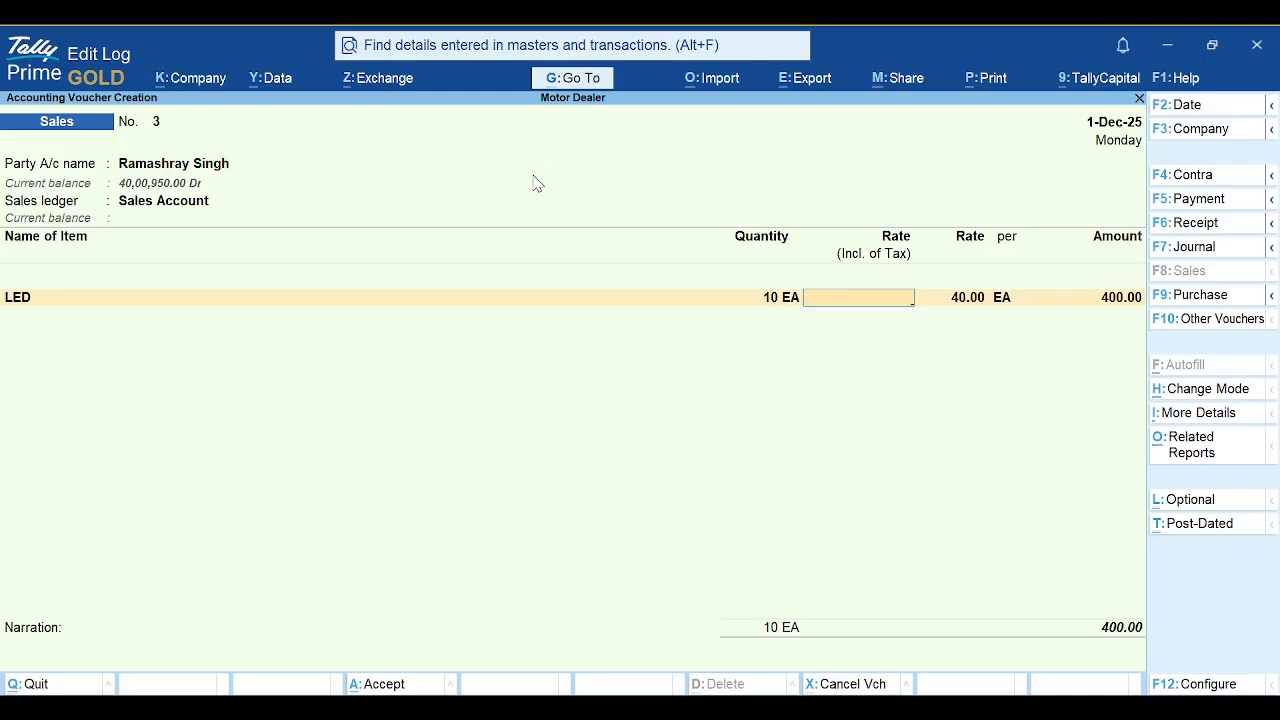
key(alt+Tab)
key(alt+shift+Tab)
key(ctrl)
key(ctrl+a)
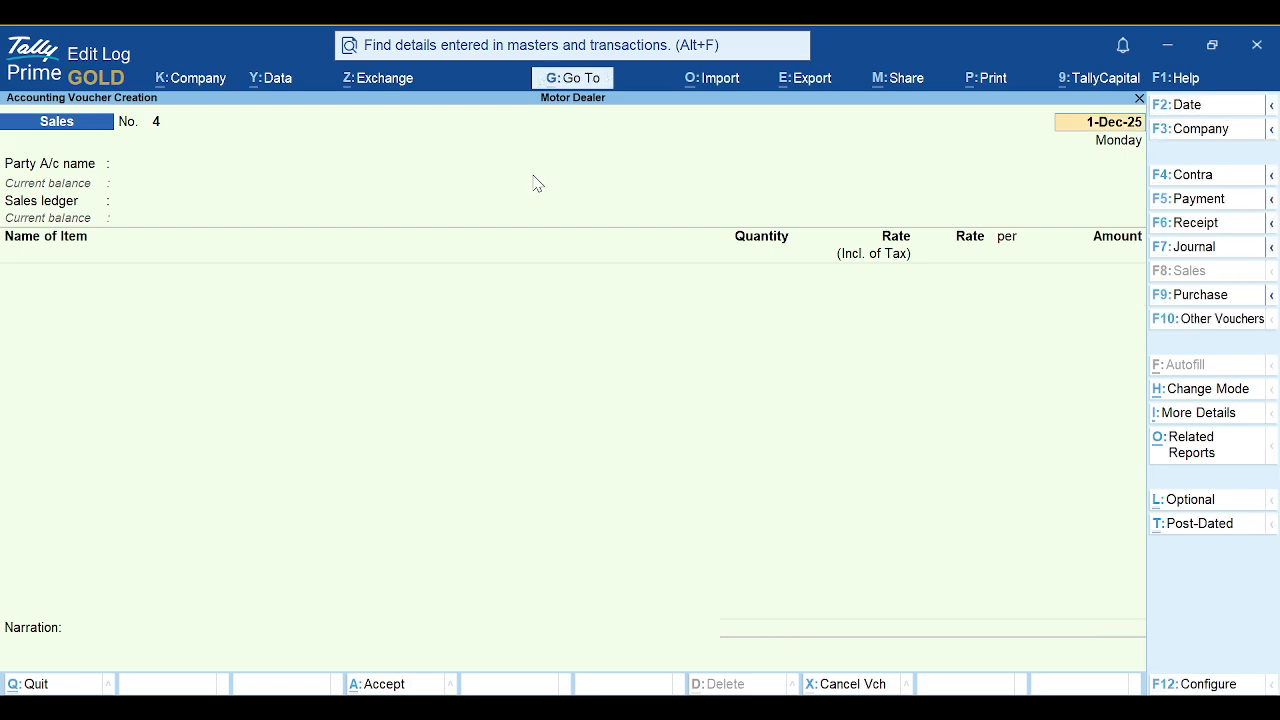
key(ctrl)
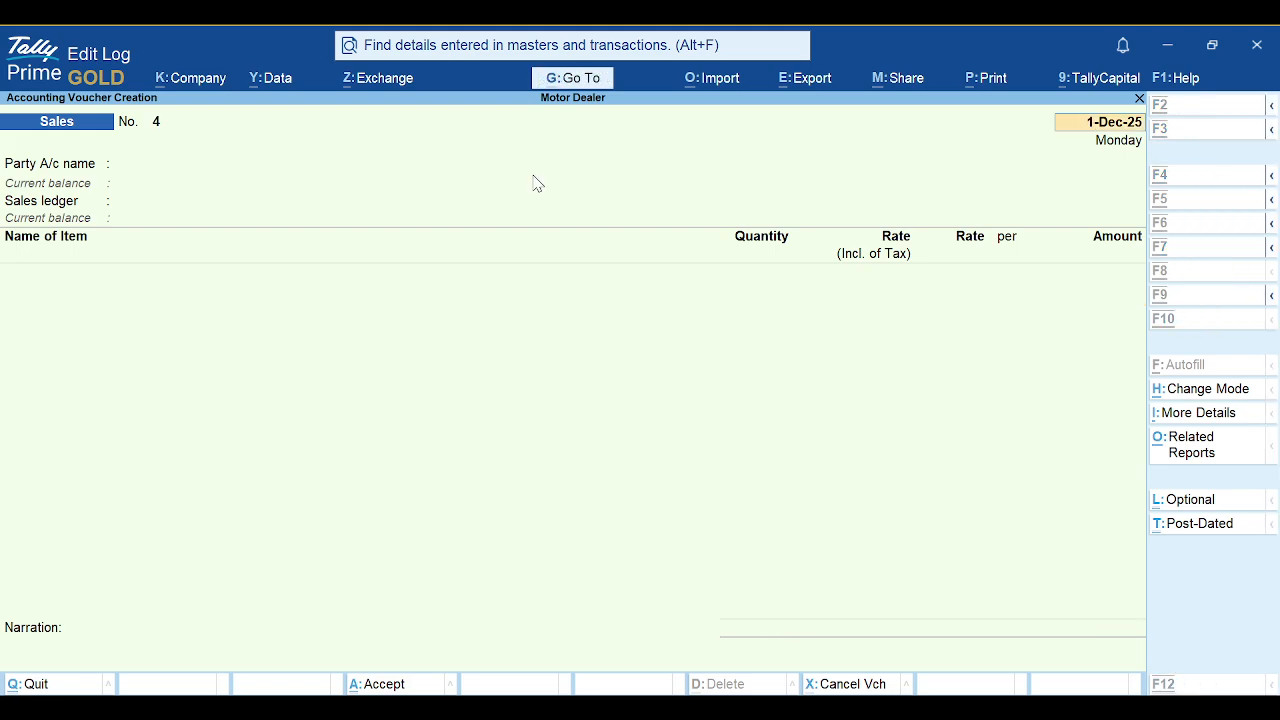